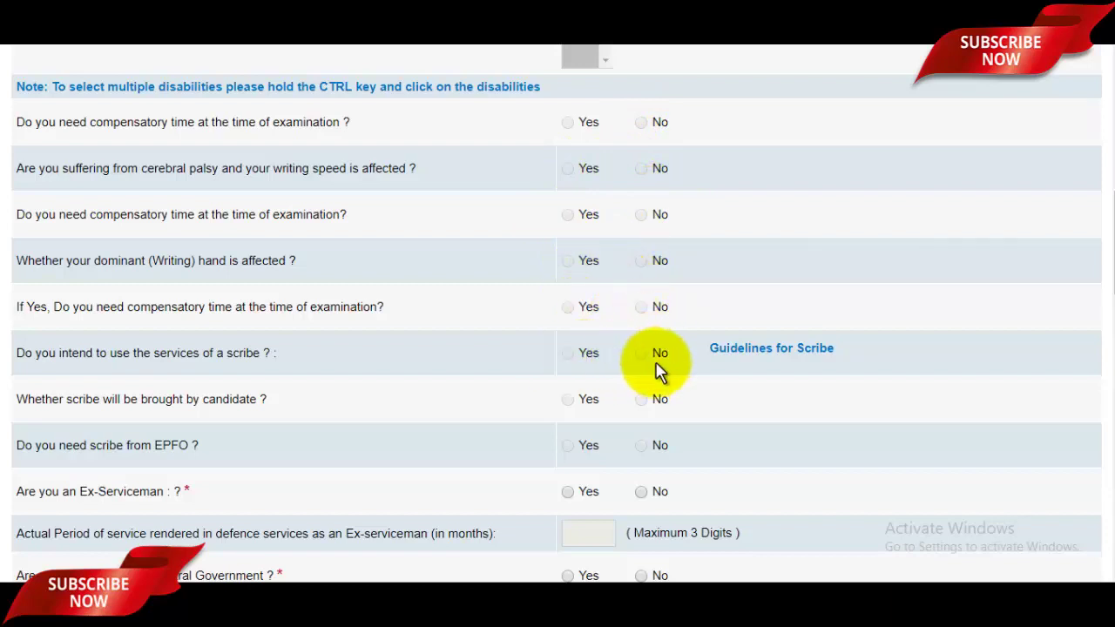
# Answer No to the Ex-Serviceman, Central Government employee and EPFO employee questions
pyautogui.scroll(-2, 1097, 311)
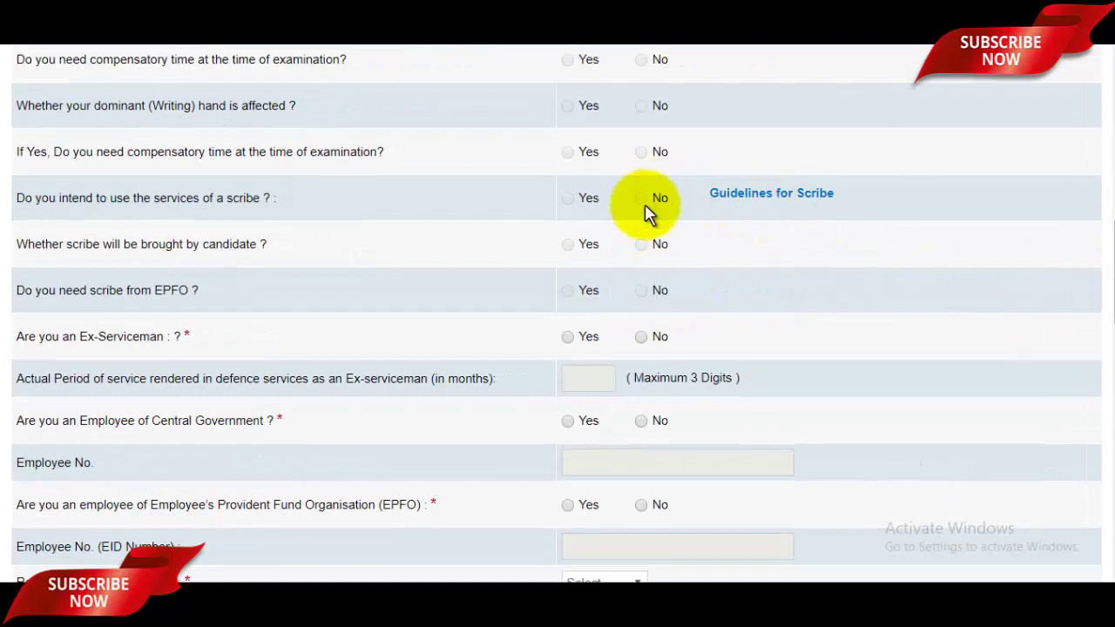
pyautogui.click(571, 338)
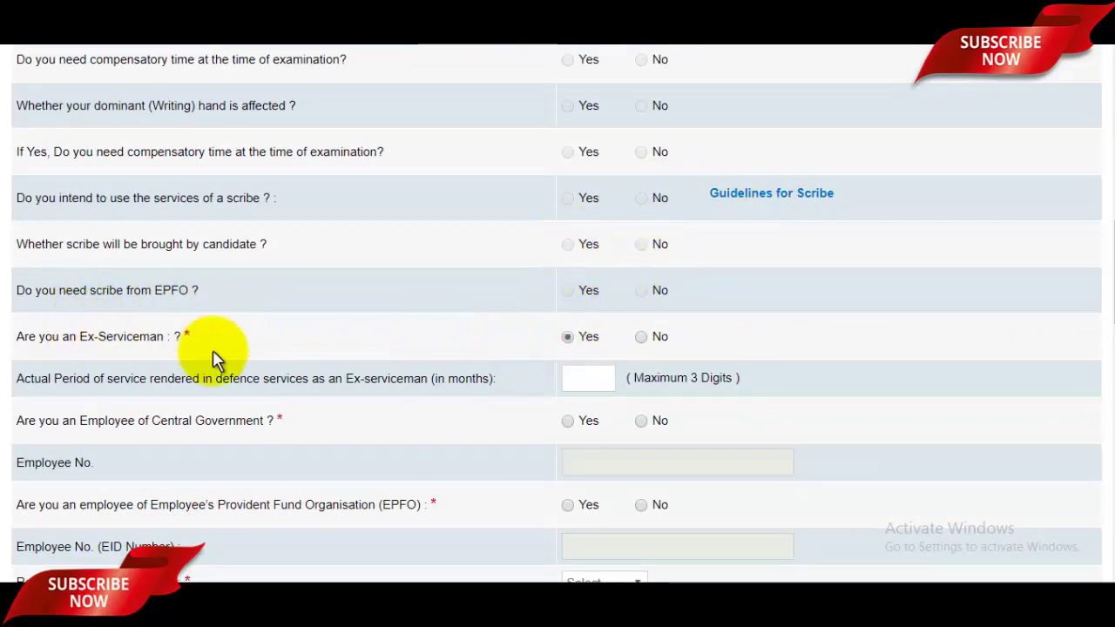
pyautogui.click(641, 340)
pyautogui.moveTo(1109, 283); pyautogui.dragTo(1099, 336)
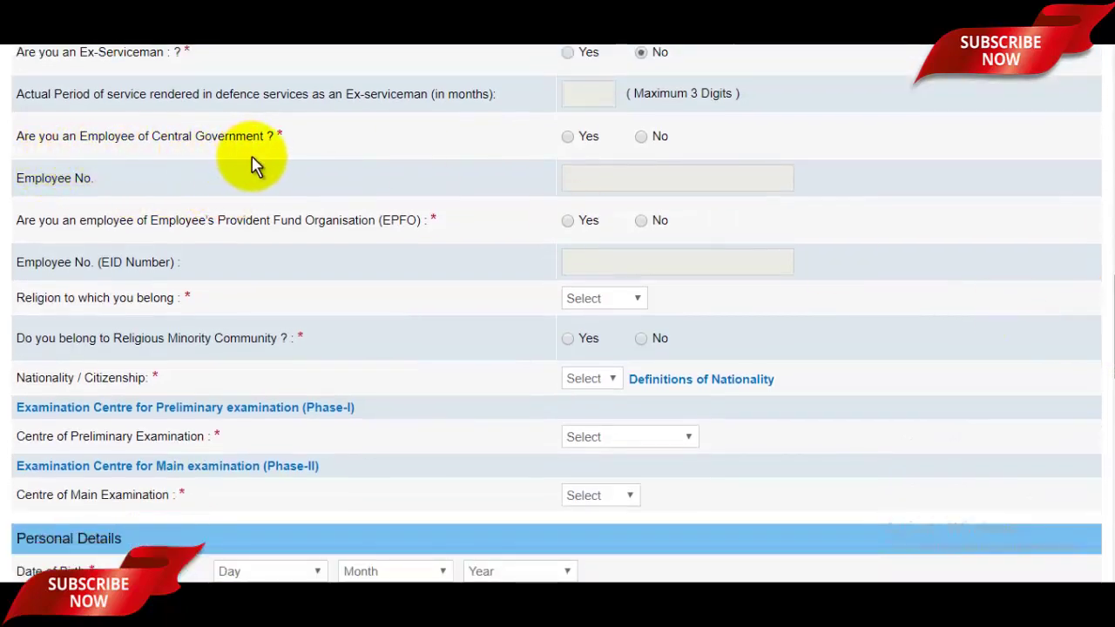
pyautogui.click(641, 137)
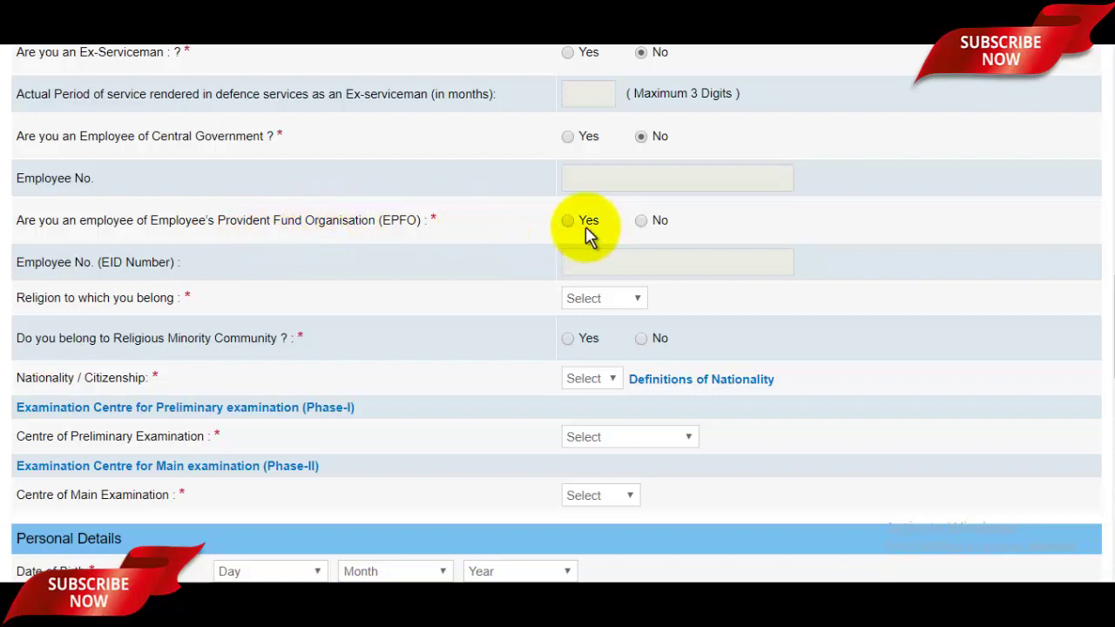
pyautogui.click(642, 220)
# Set religion to Muslim, religious minority to Yes and nationality to Indian
pyautogui.scroll(-1, 1107, 339)
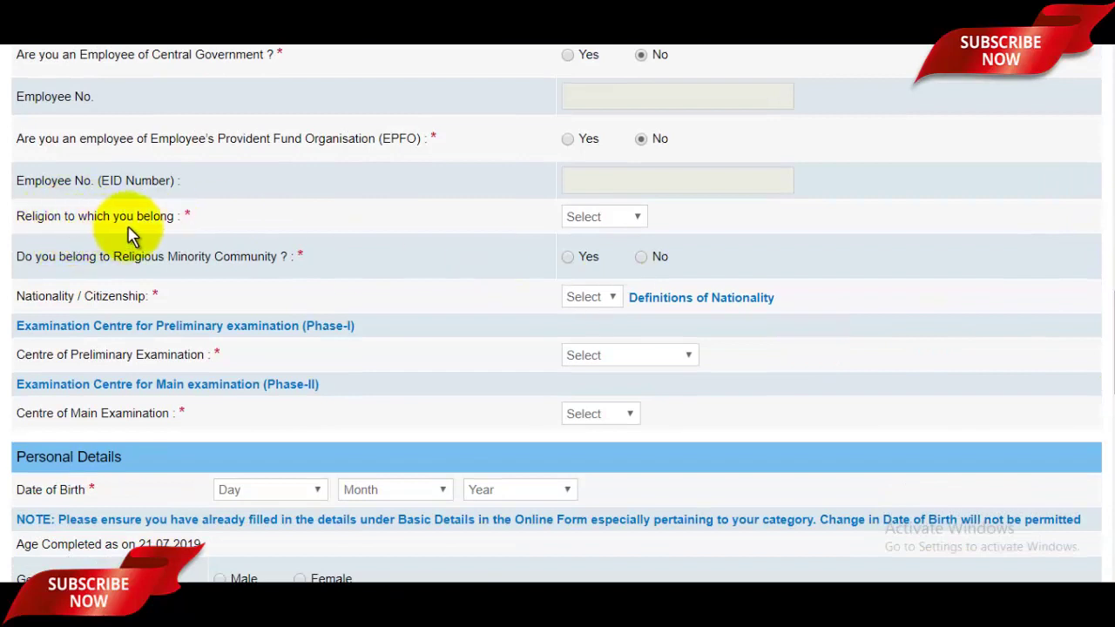
pyautogui.click(640, 220)
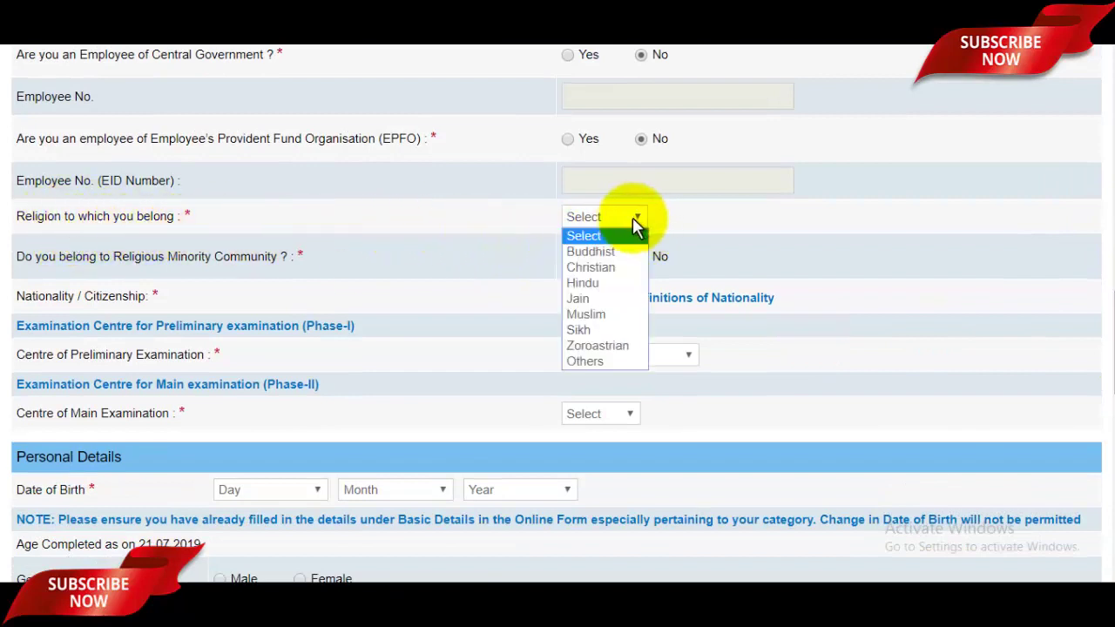
pyautogui.click(589, 316)
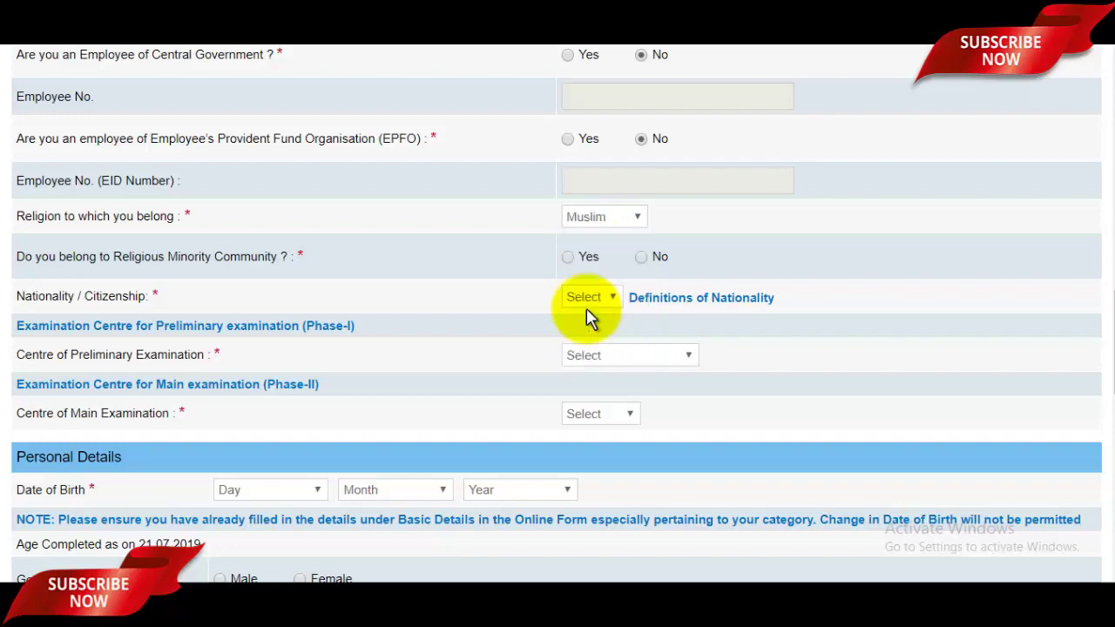
pyautogui.scroll(-2, 1098, 340)
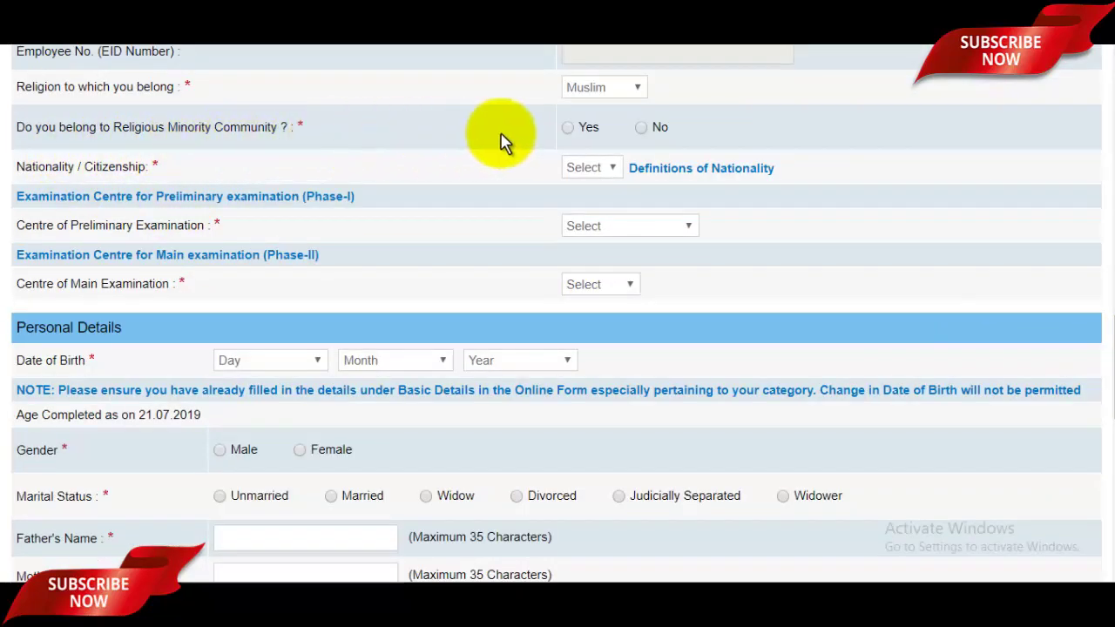
pyautogui.click(568, 131)
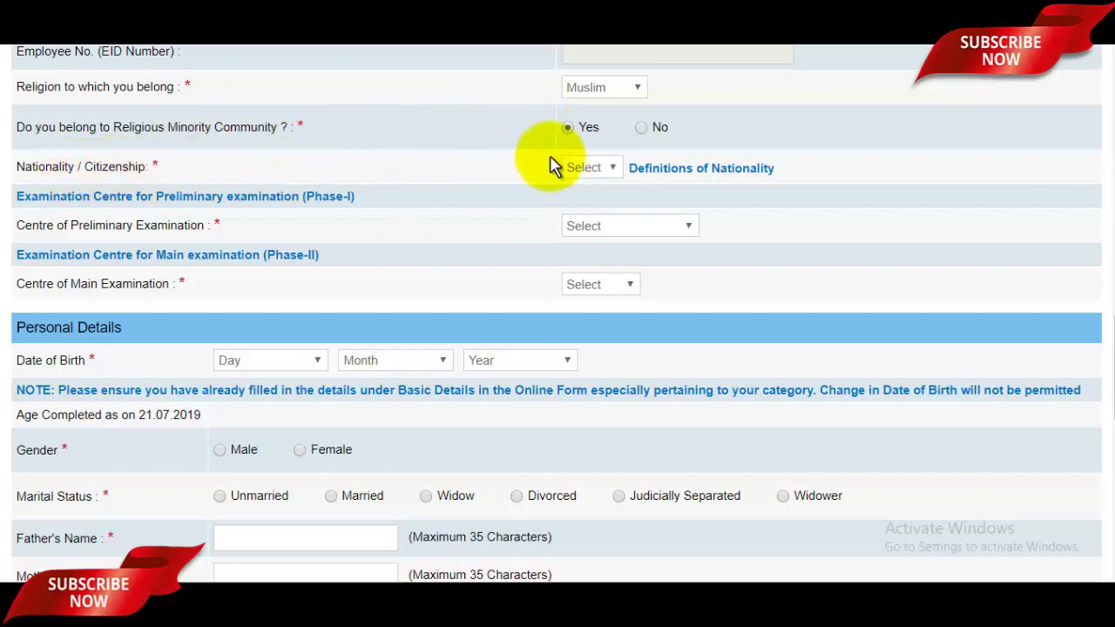
pyautogui.click(603, 170)
pyautogui.click(591, 202)
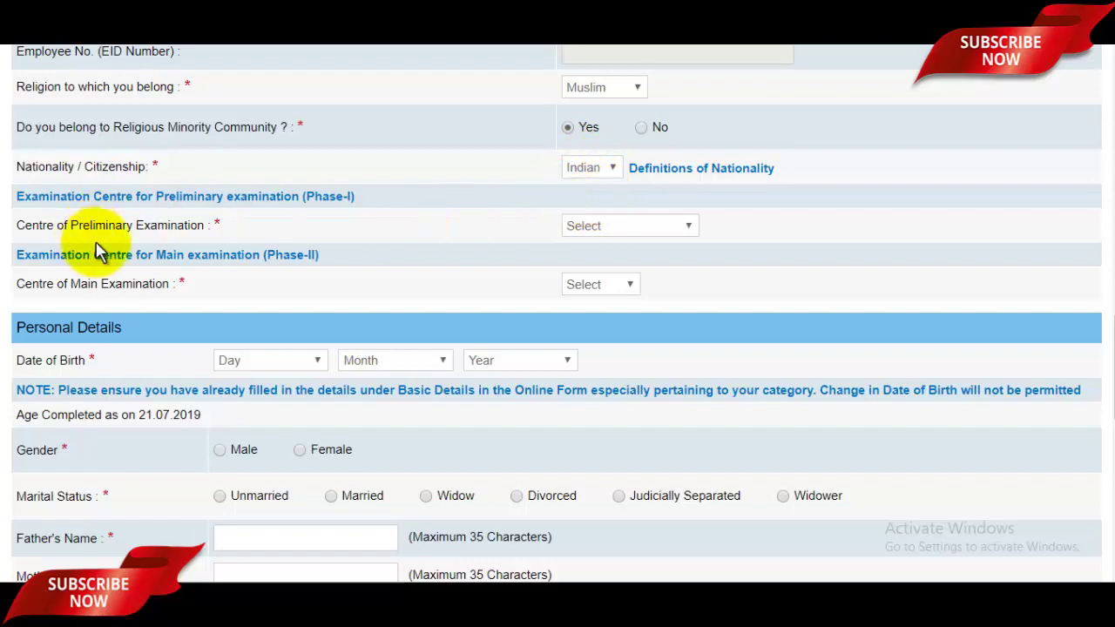
# Choose Jhansi as the preliminary exam centre and Agra as the main exam centre
pyautogui.click(660, 233)
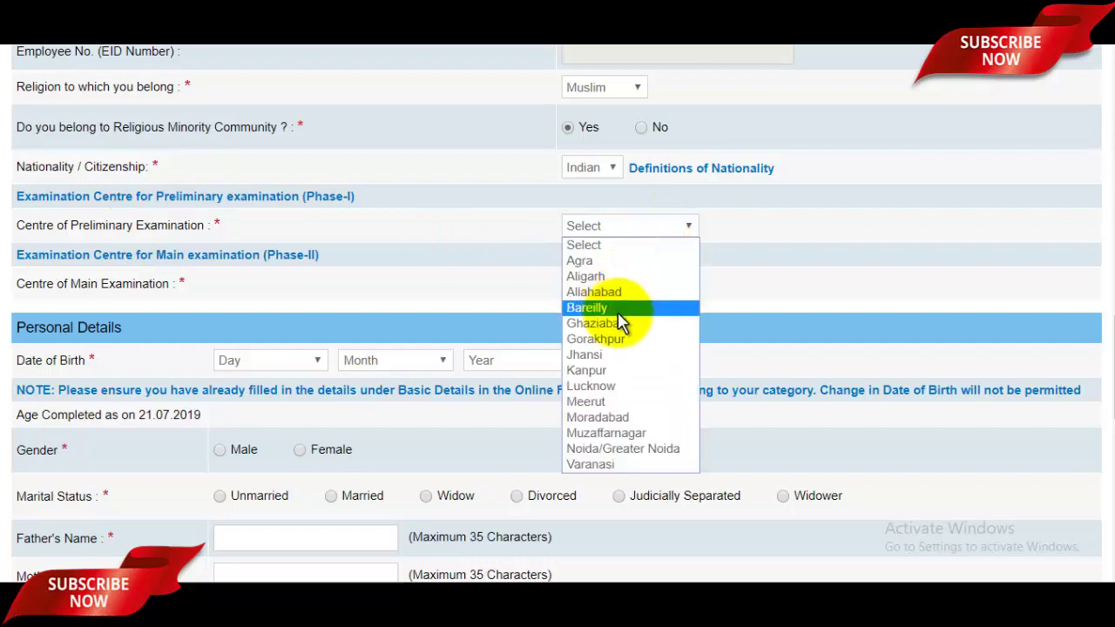
pyautogui.click(595, 356)
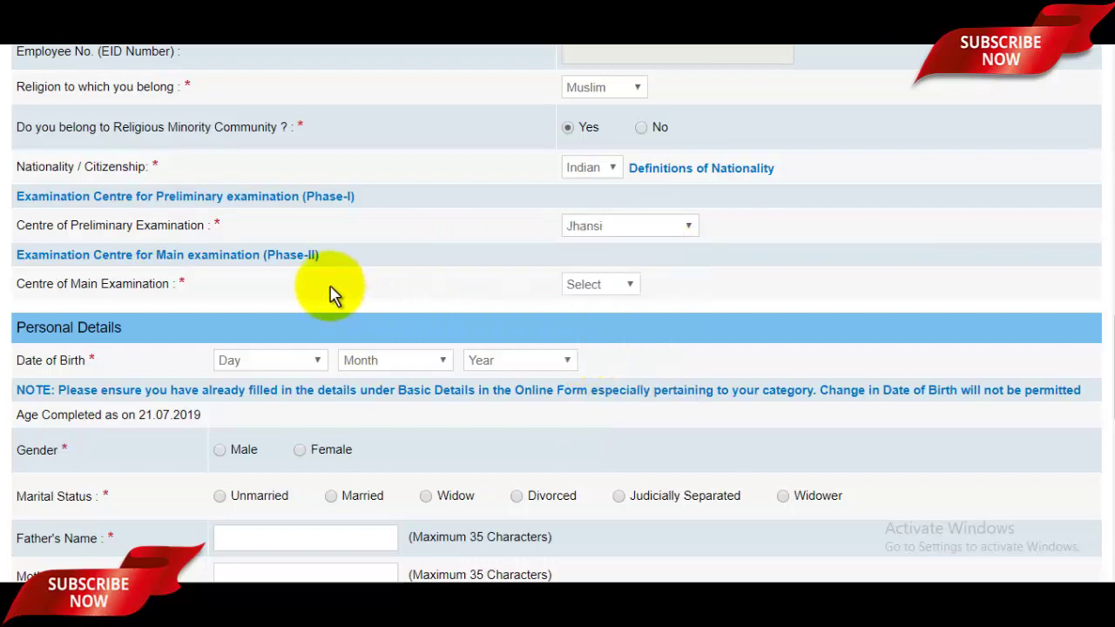
pyautogui.click(628, 288)
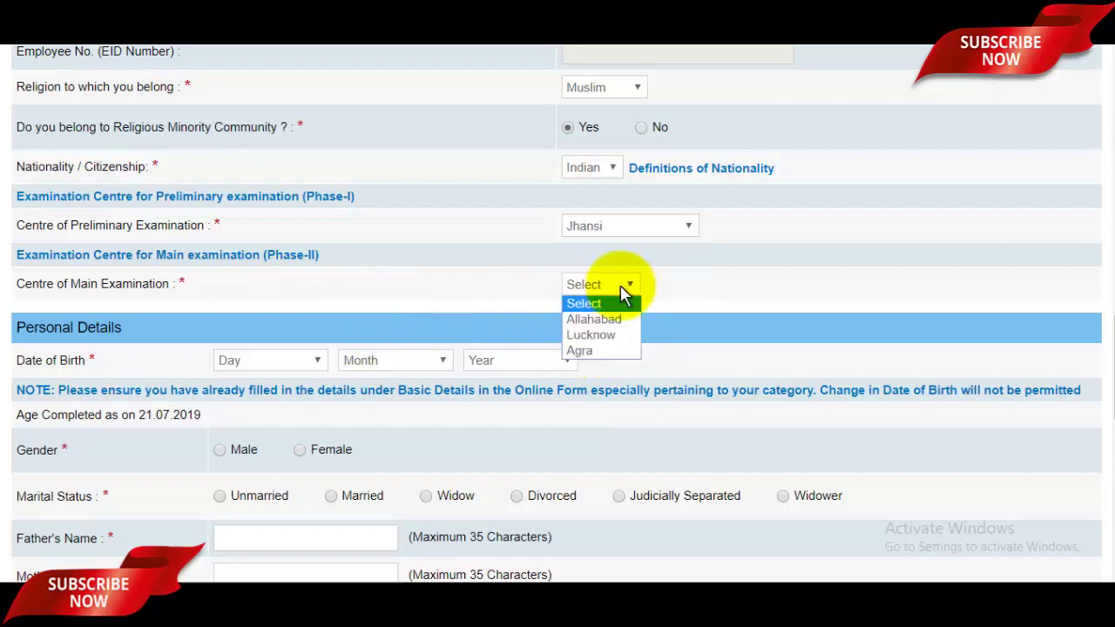
pyautogui.click(595, 352)
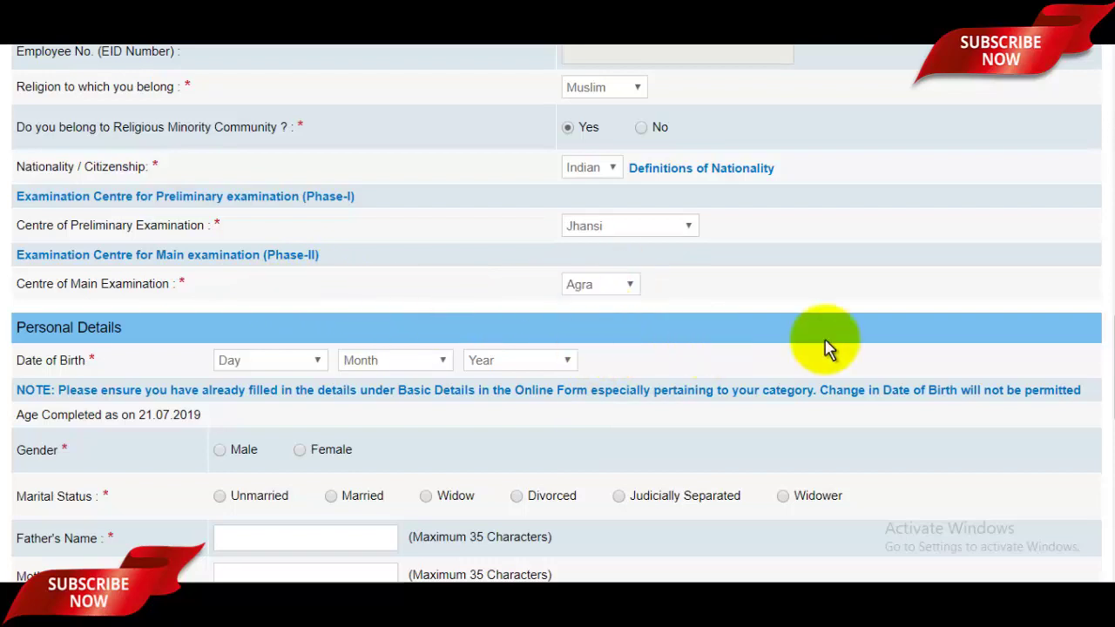
# Set the date of birth to 07 August 1996, so the age shows 22
pyautogui.scroll(-1, 1112, 348)
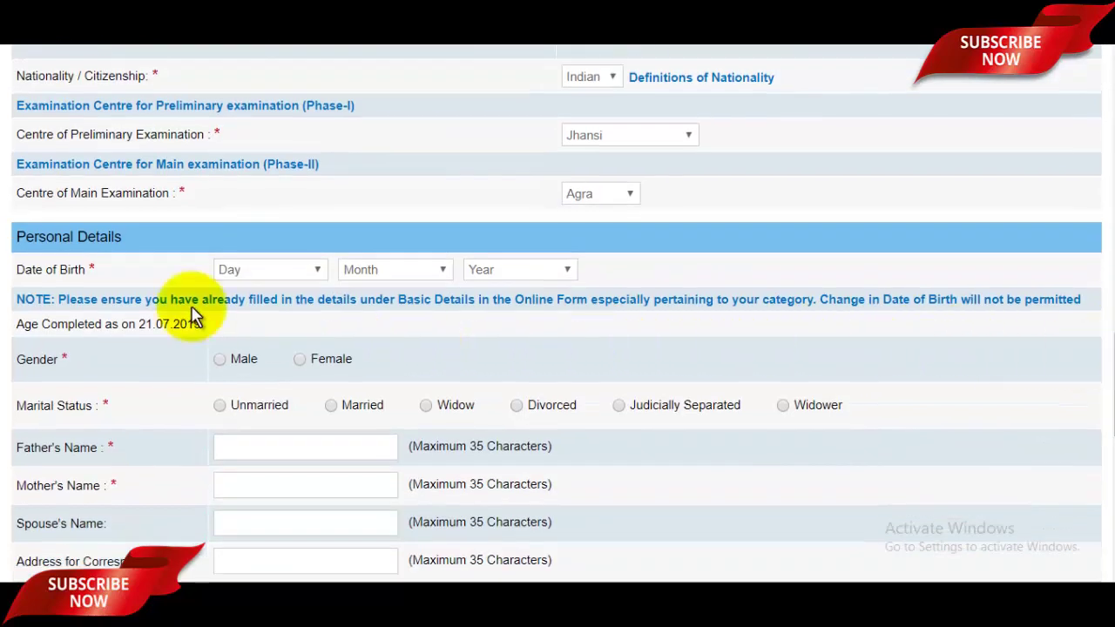
pyautogui.click(287, 269)
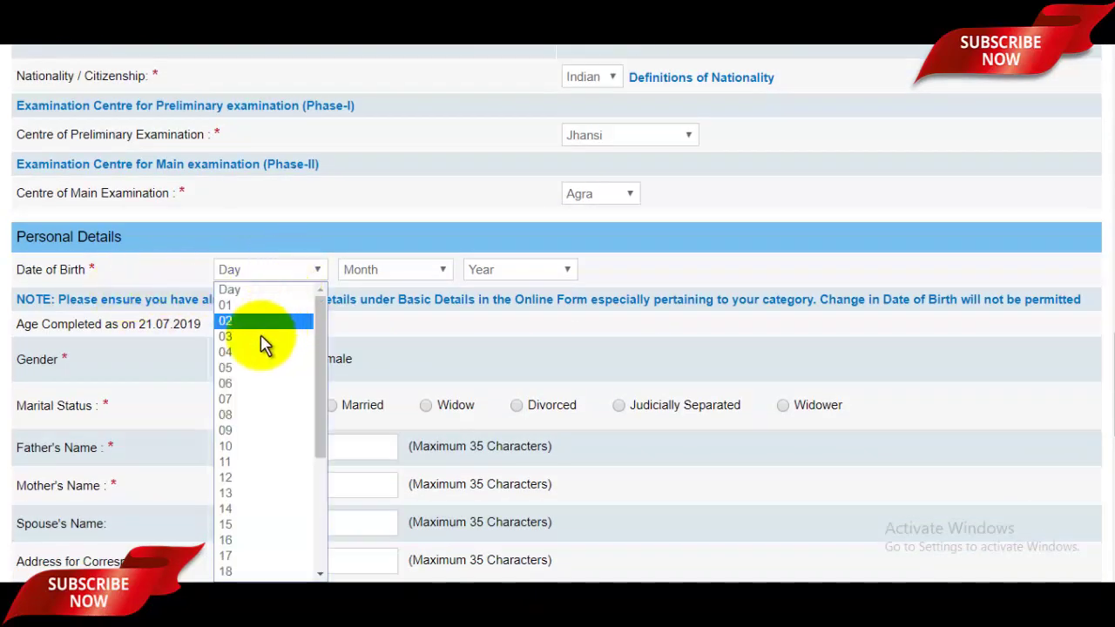
pyautogui.click(241, 400)
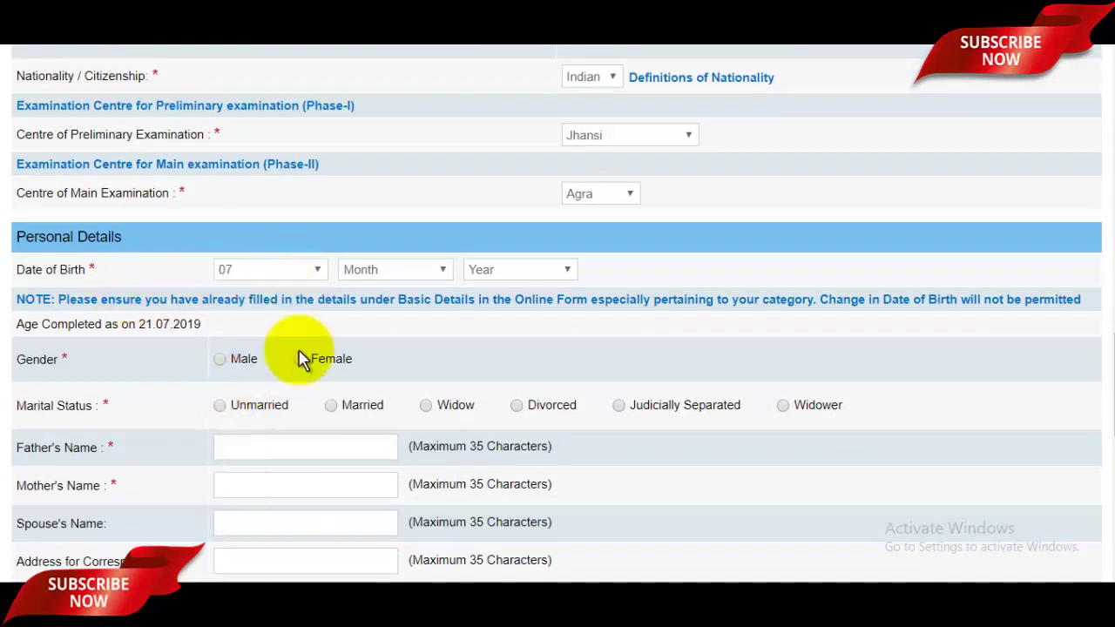
pyautogui.click(403, 272)
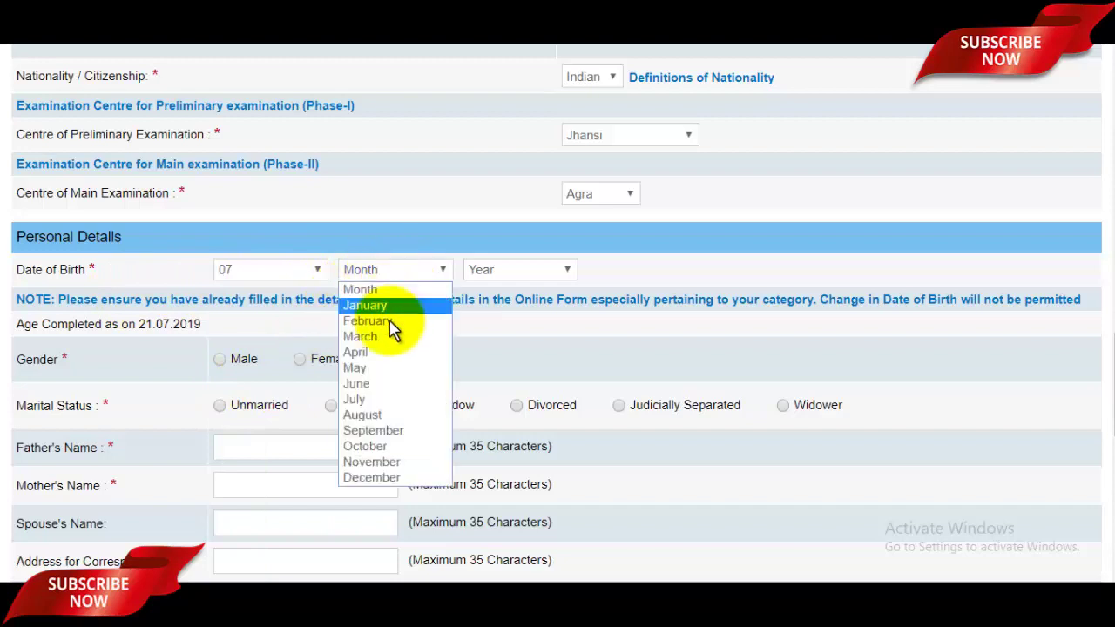
pyautogui.click(384, 414)
pyautogui.click(514, 272)
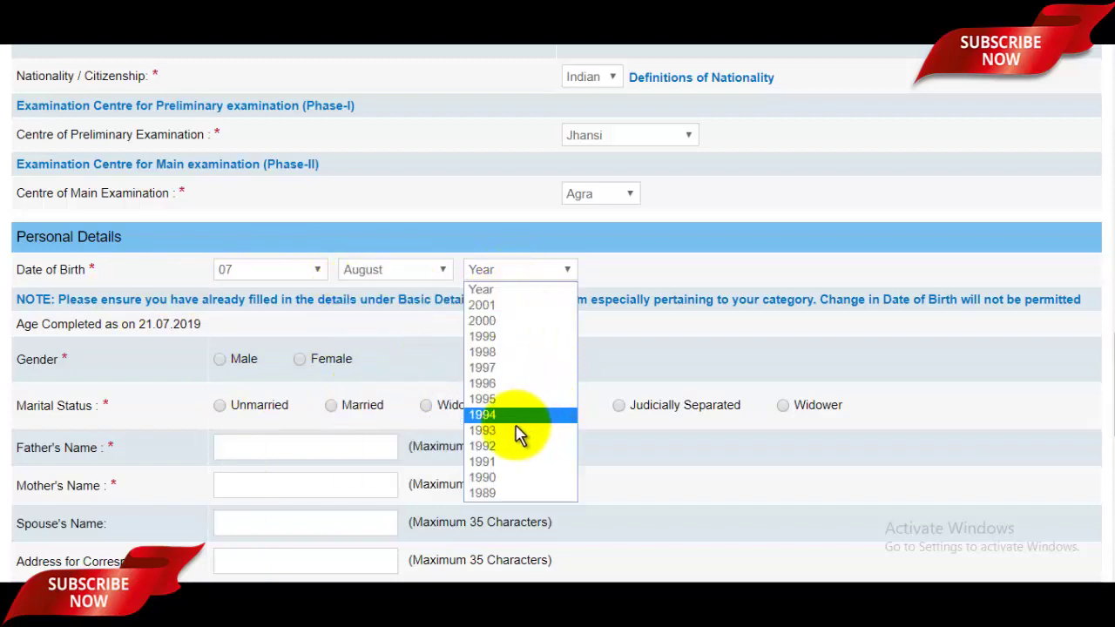
pyautogui.click(504, 384)
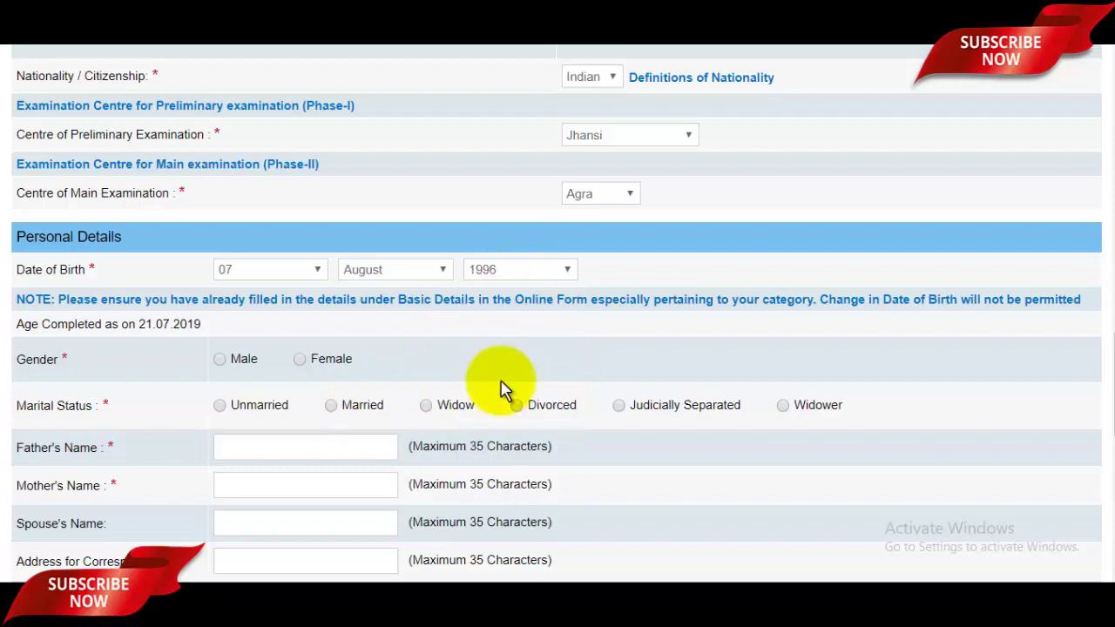
pyautogui.scroll(-2, 1108, 370)
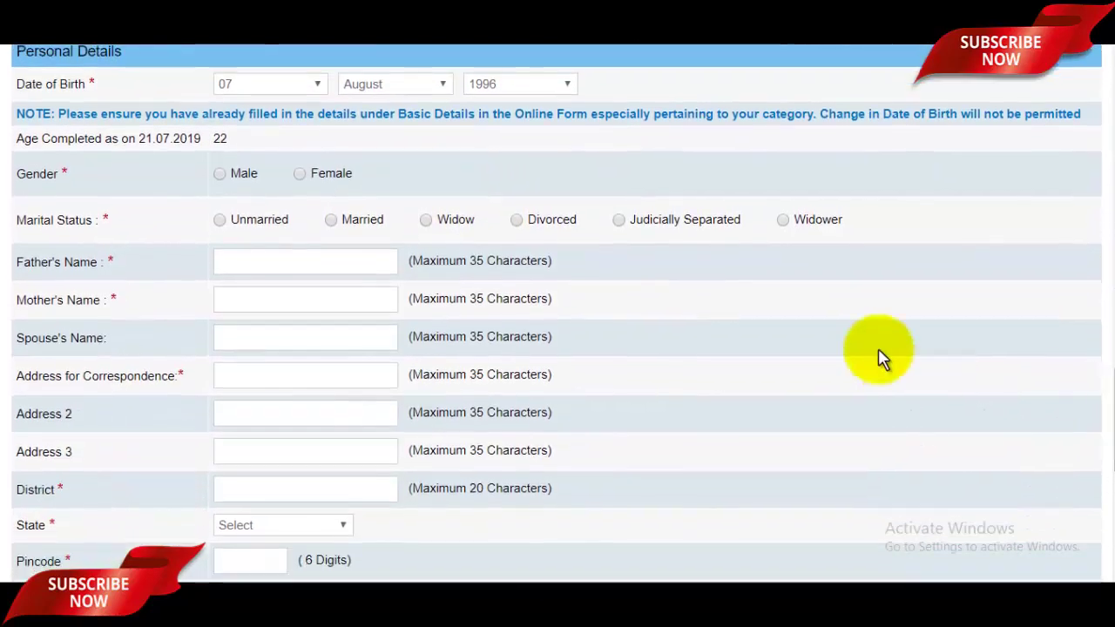
# Set gender to Male and marital status to Unmarried
pyautogui.click(221, 175)
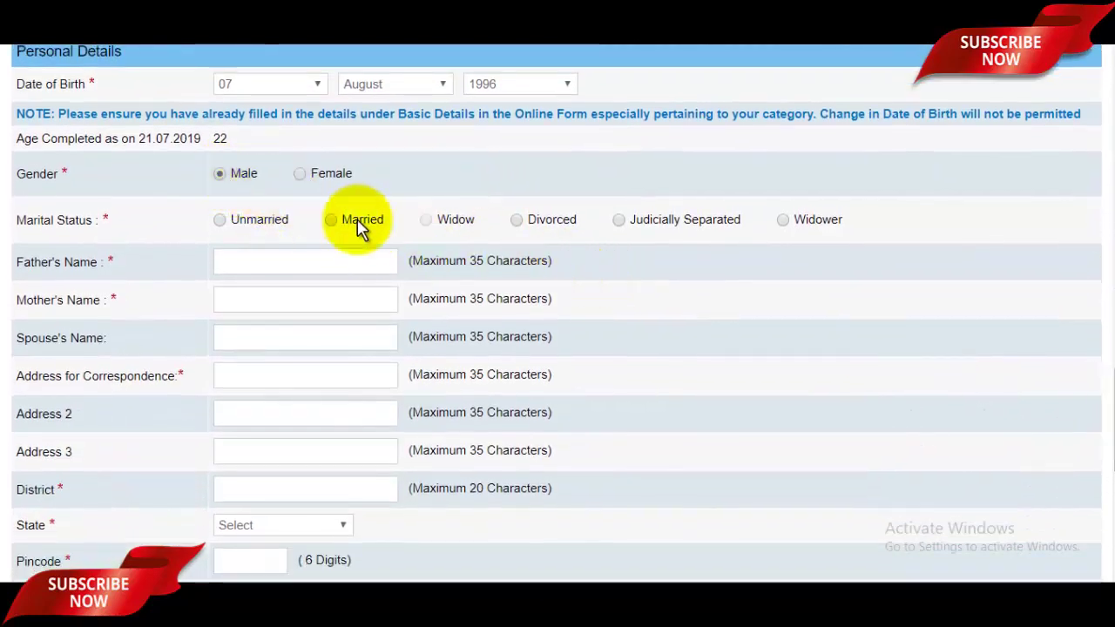
pyautogui.scroll(-1, 1105, 445)
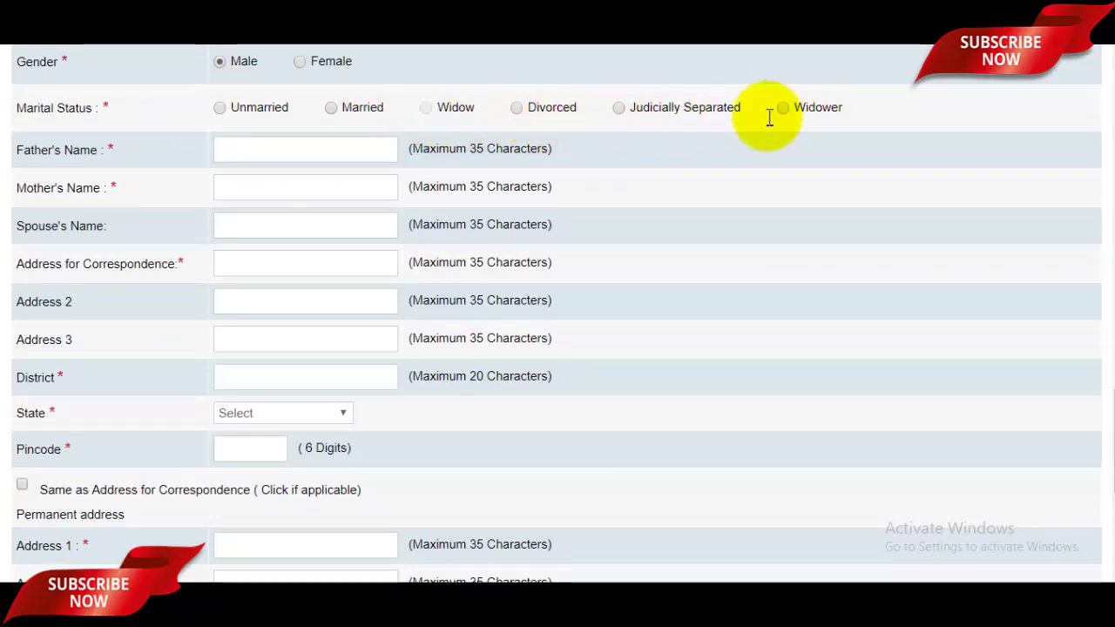
pyautogui.click(222, 110)
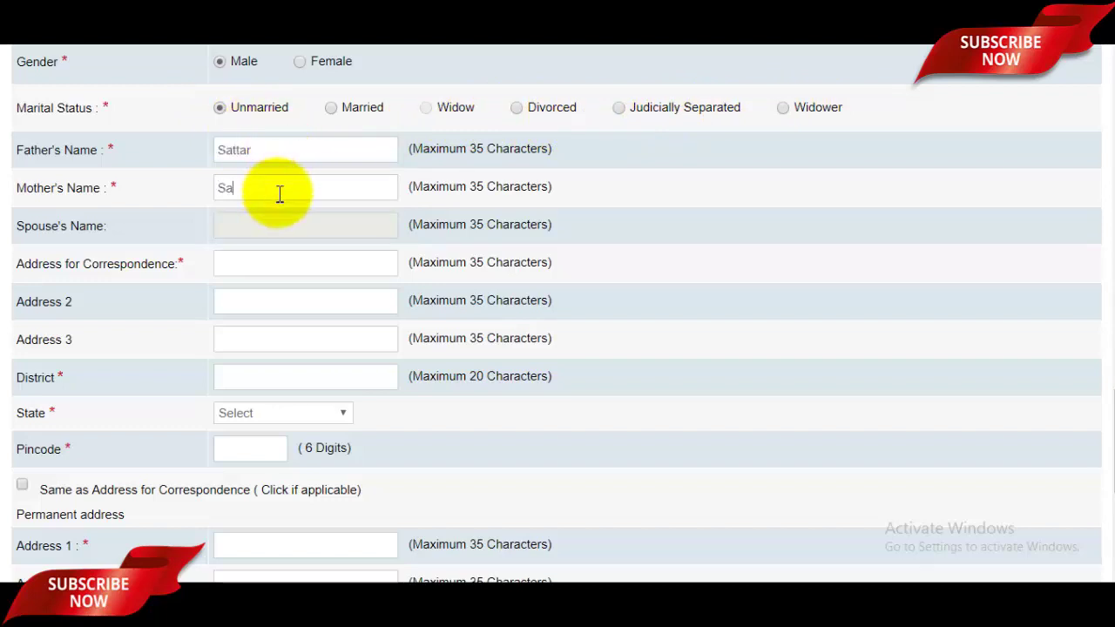
# Fill in the correspondence address lines and the district
pyautogui.click(277, 259)
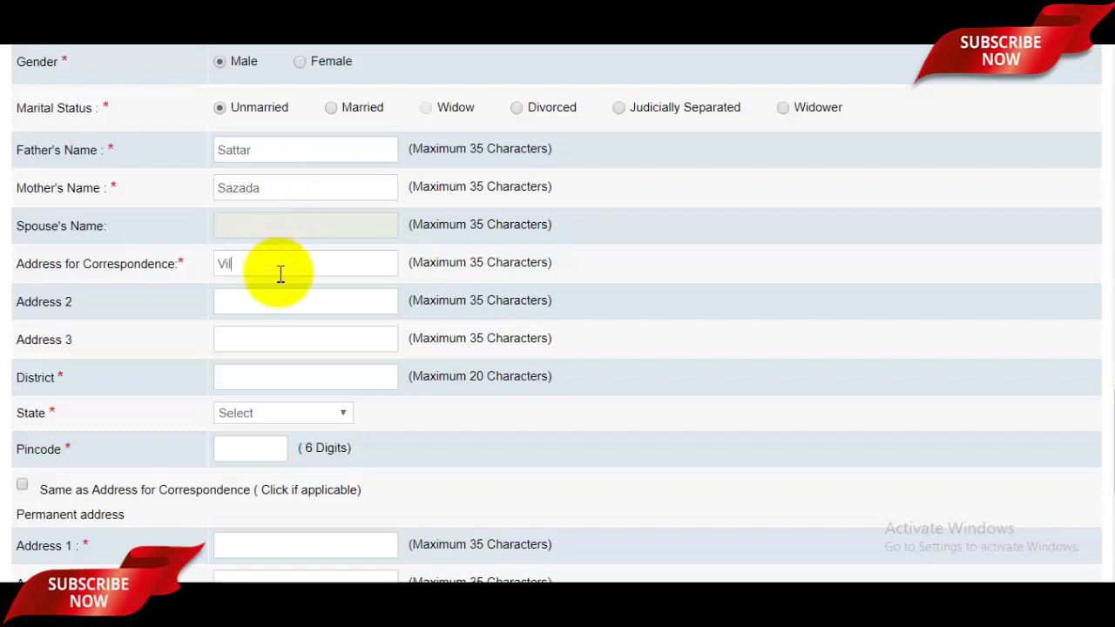
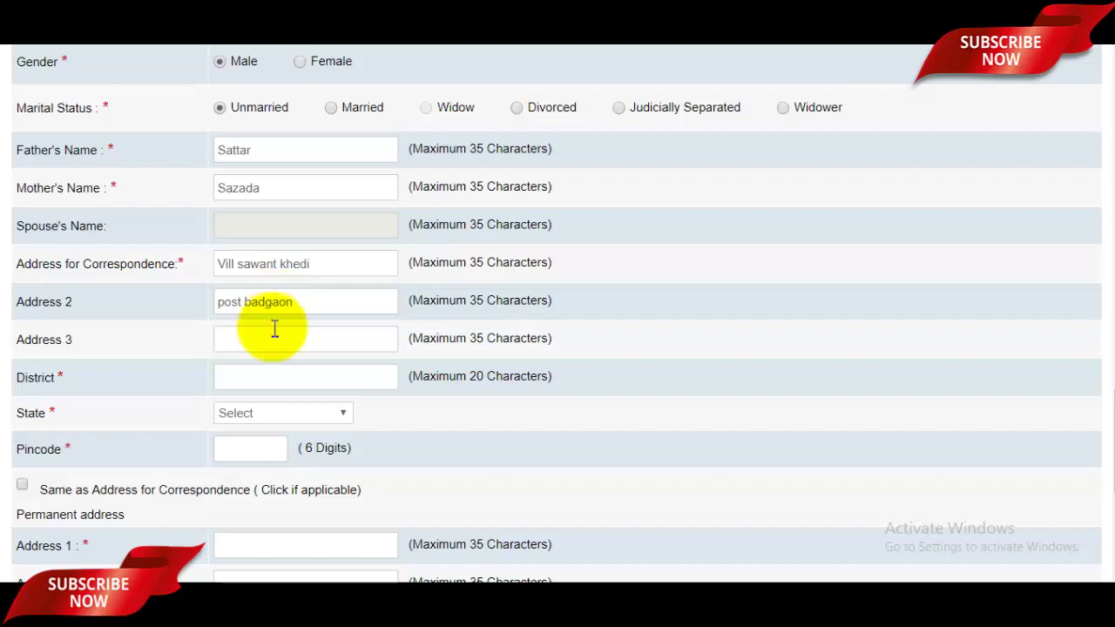
pyautogui.click(281, 378)
pyautogui.write('SR')
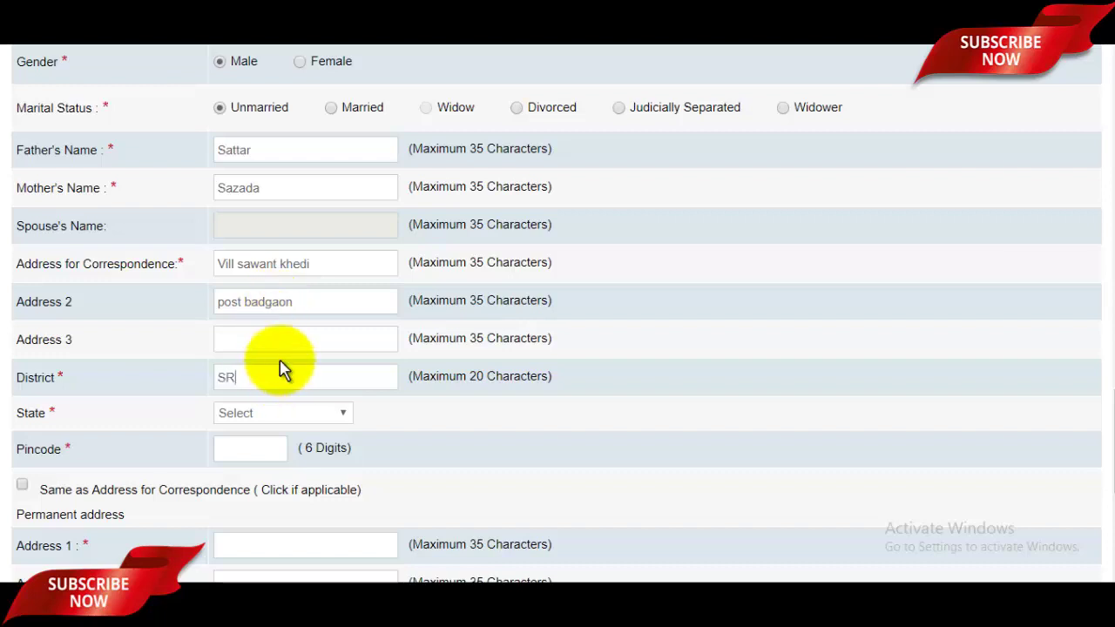
pyautogui.write('E')
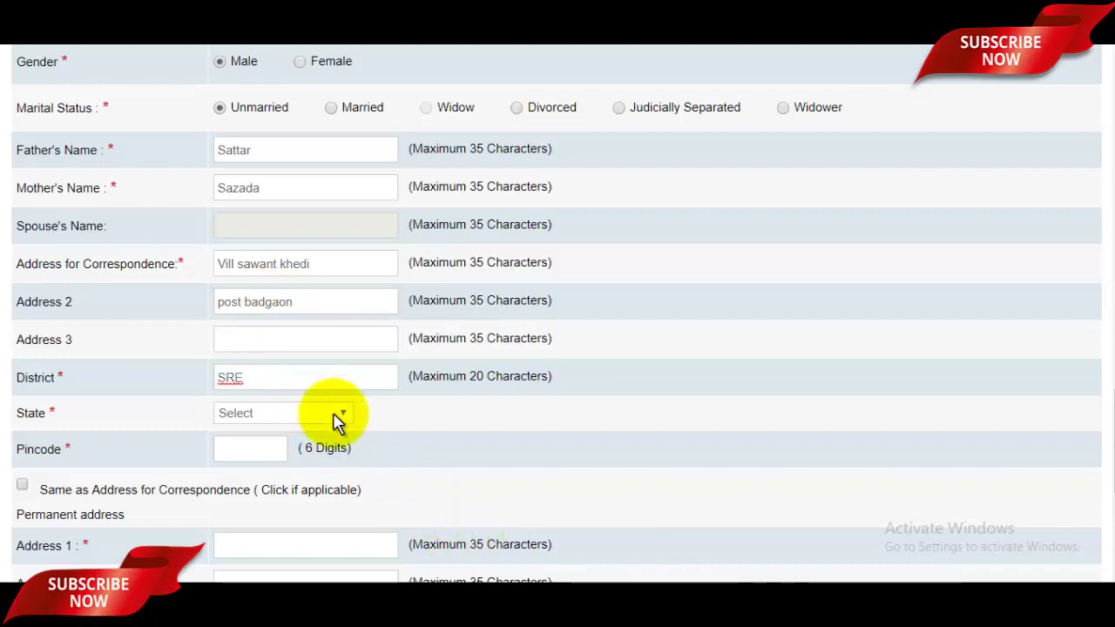
pyautogui.click(338, 418)
# Set the correspondence state to Uttar pradesh and the pincode to 247001
pyautogui.moveTo(348, 204); pyautogui.dragTo(356, 385)
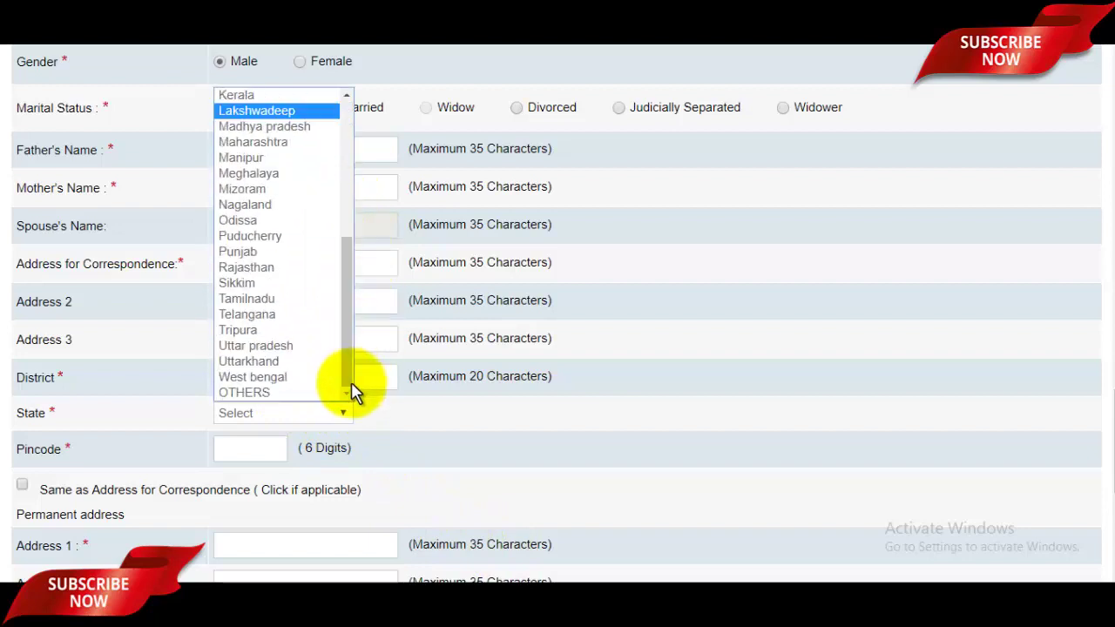
pyautogui.click(261, 346)
pyautogui.moveTo(1105, 437); pyautogui.dragTo(1105, 462)
pyautogui.click(248, 322)
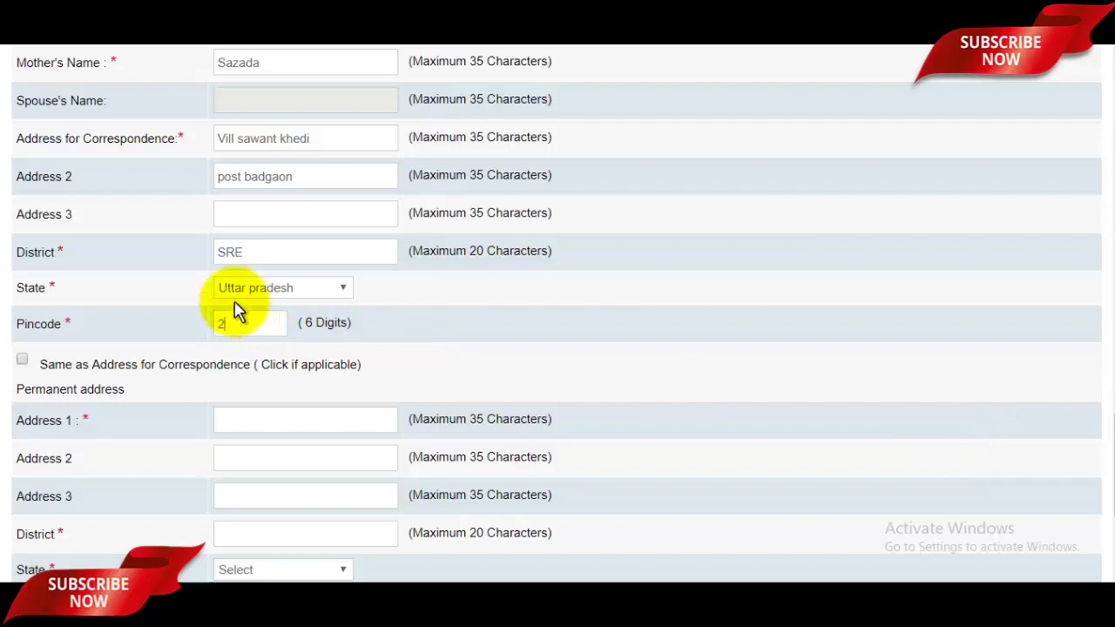
pyautogui.write('247001')
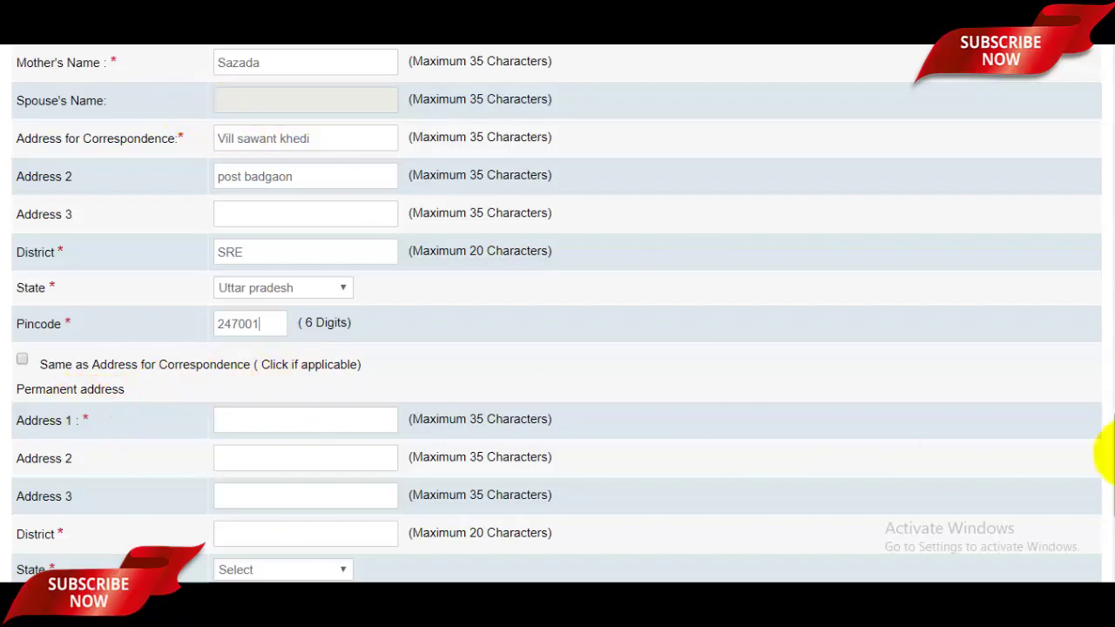
pyautogui.moveTo(1109, 448); pyautogui.dragTo(1107, 440)
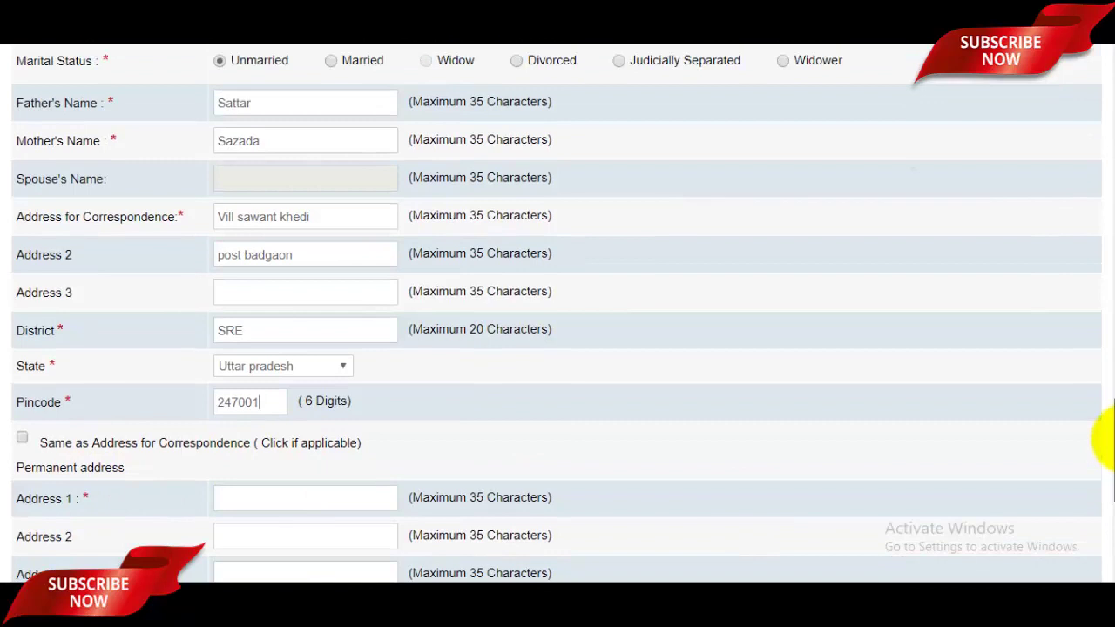
pyautogui.moveTo(1106, 440); pyautogui.dragTo(1108, 459)
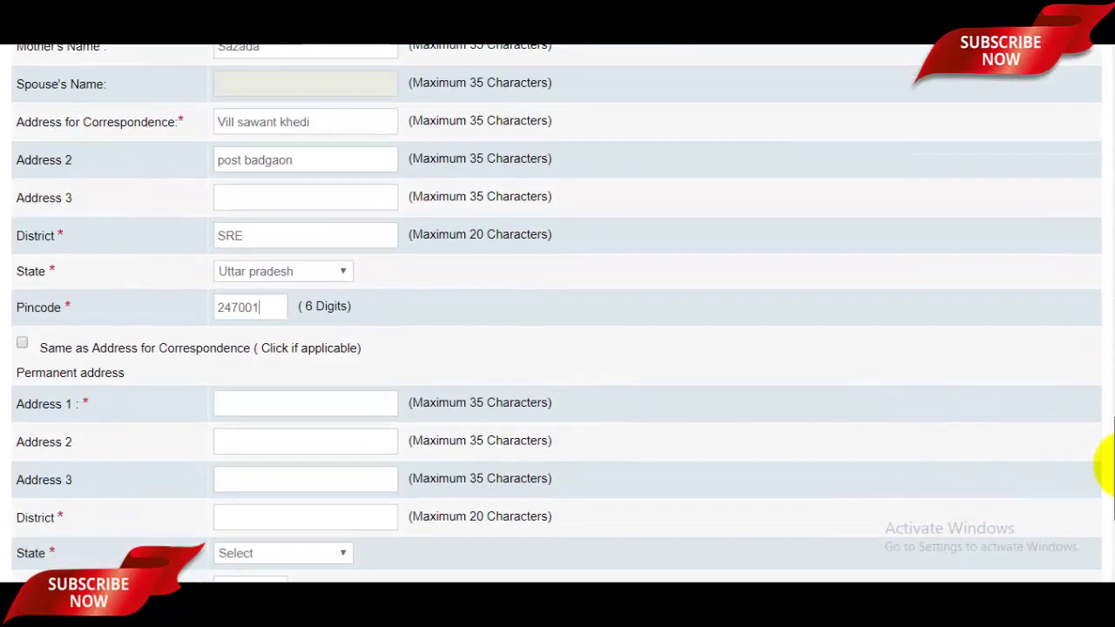
pyautogui.scroll(-1, 1108, 471)
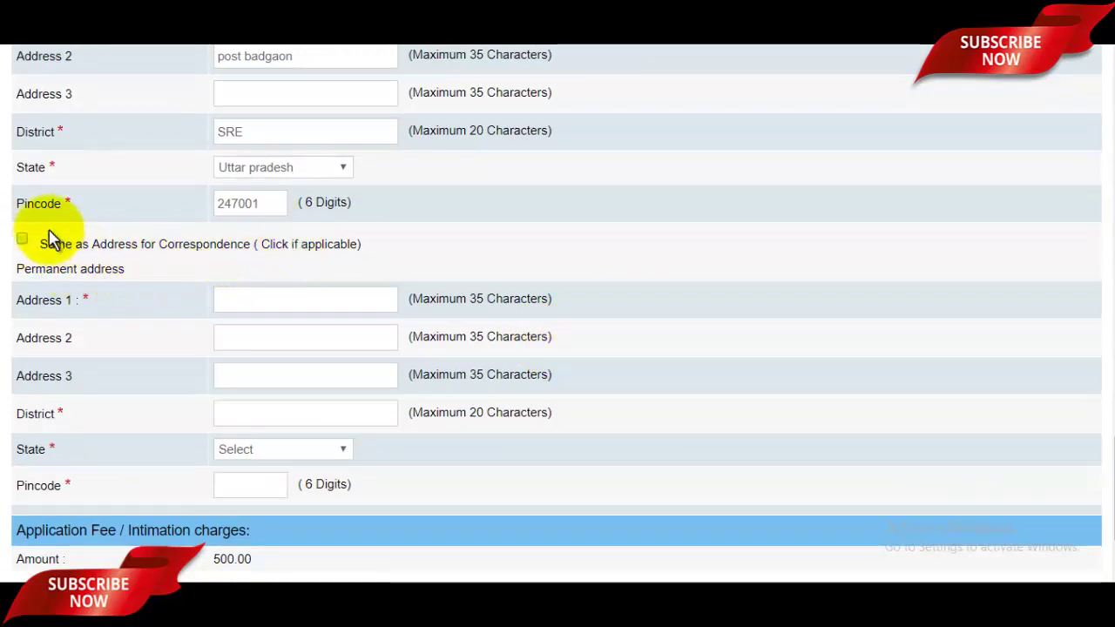
# Copy the correspondence address into the permanent address and review the filled form
pyautogui.click(22, 239)
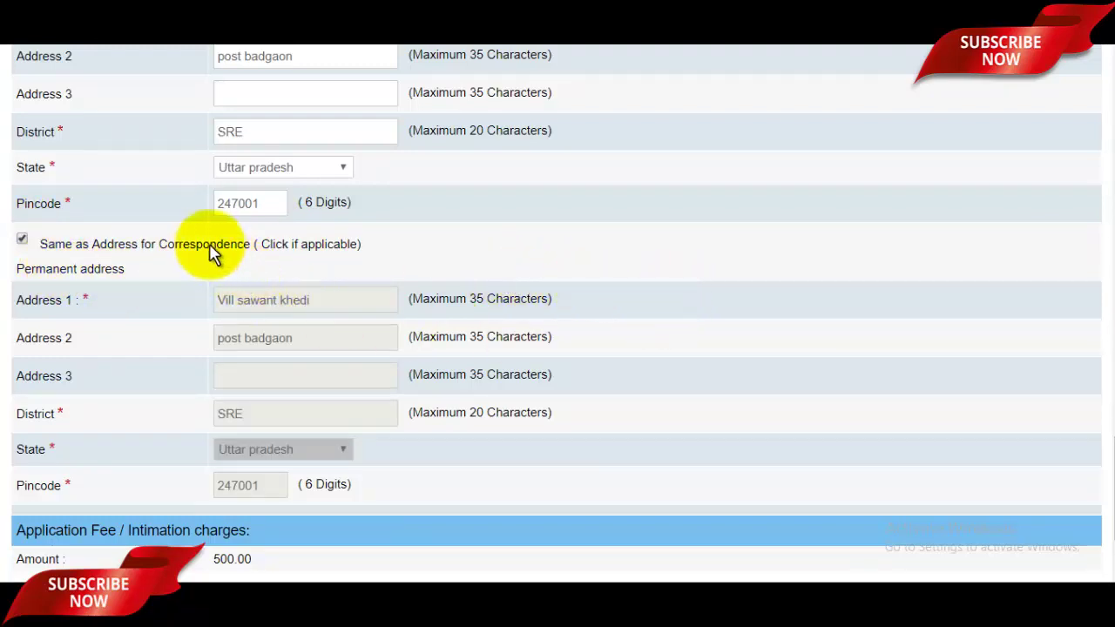
pyautogui.scroll(3, 1100, 453)
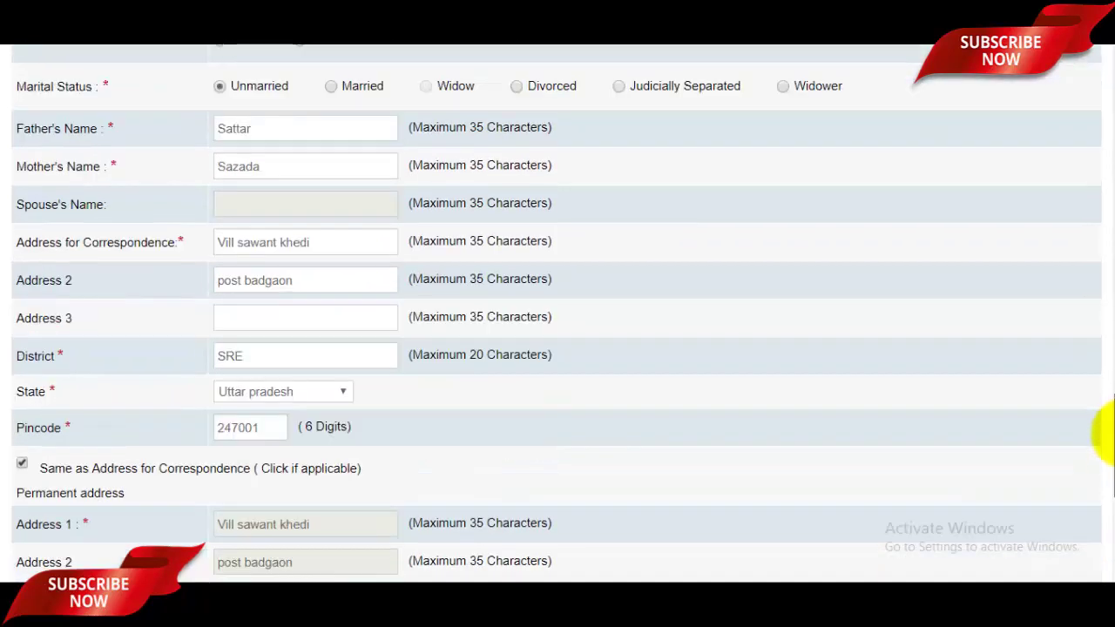
pyautogui.scroll(-4, 1101, 444)
pyautogui.scroll(15, 1102, 484)
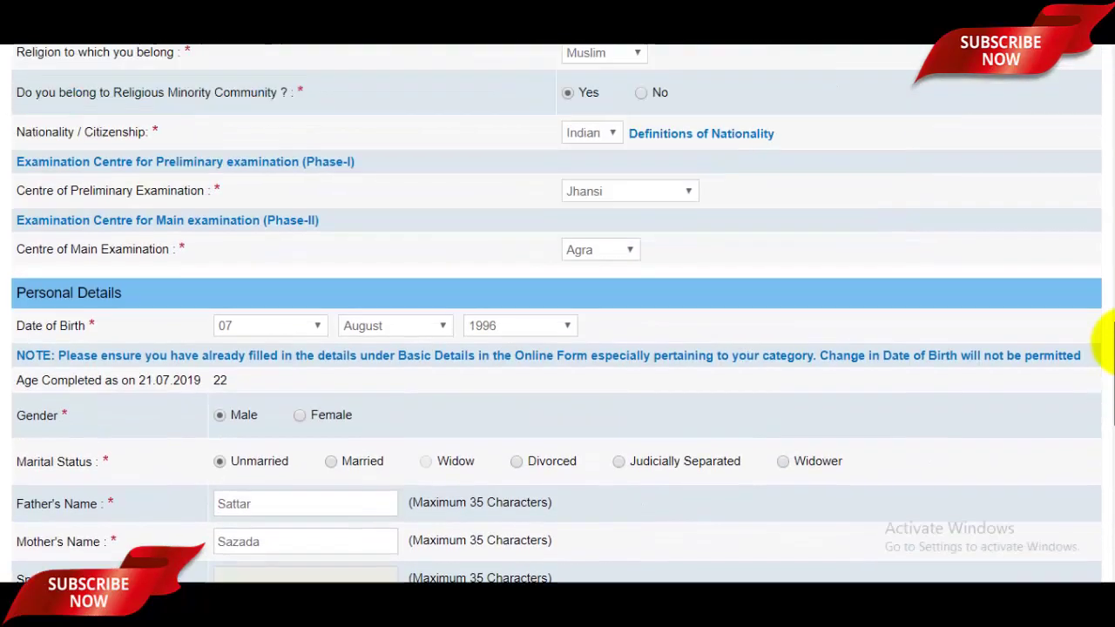
pyautogui.scroll(10, 1105, 236)
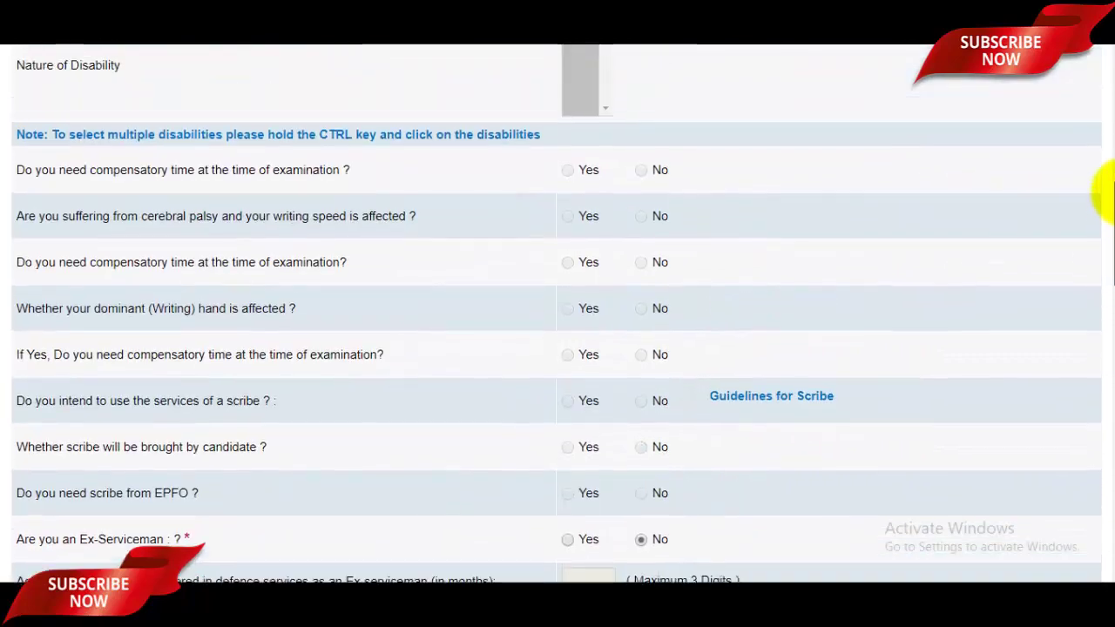
pyautogui.scroll(-20, 1100, 261)
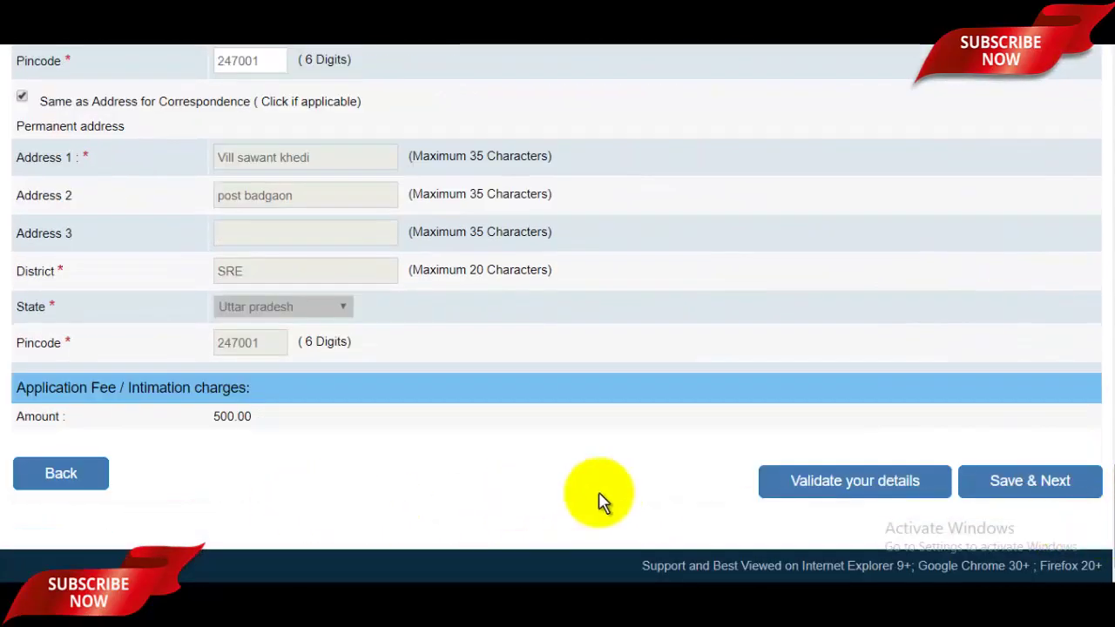
# Validate the basic details, acknowledge the success alert, and save them to continue
pyautogui.click(879, 495)
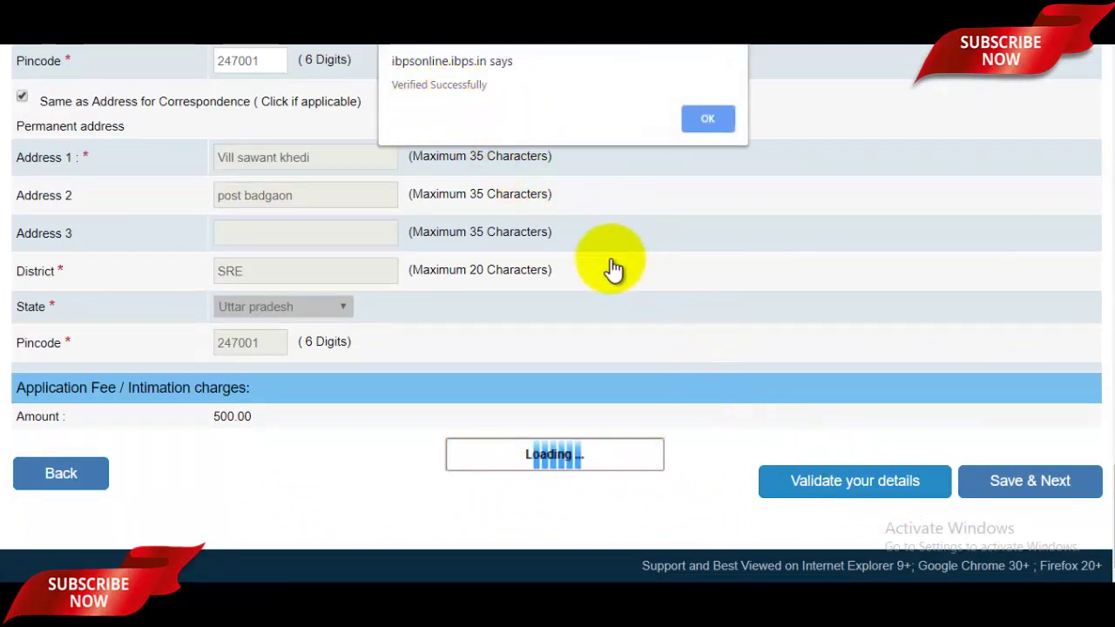
pyautogui.click(709, 119)
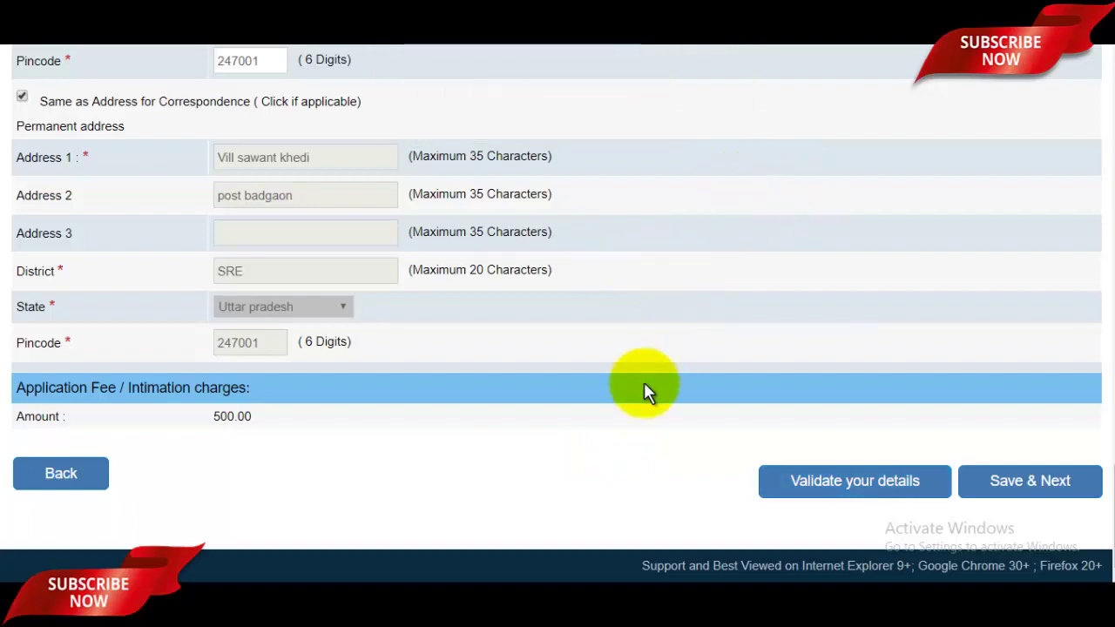
pyautogui.click(1032, 488)
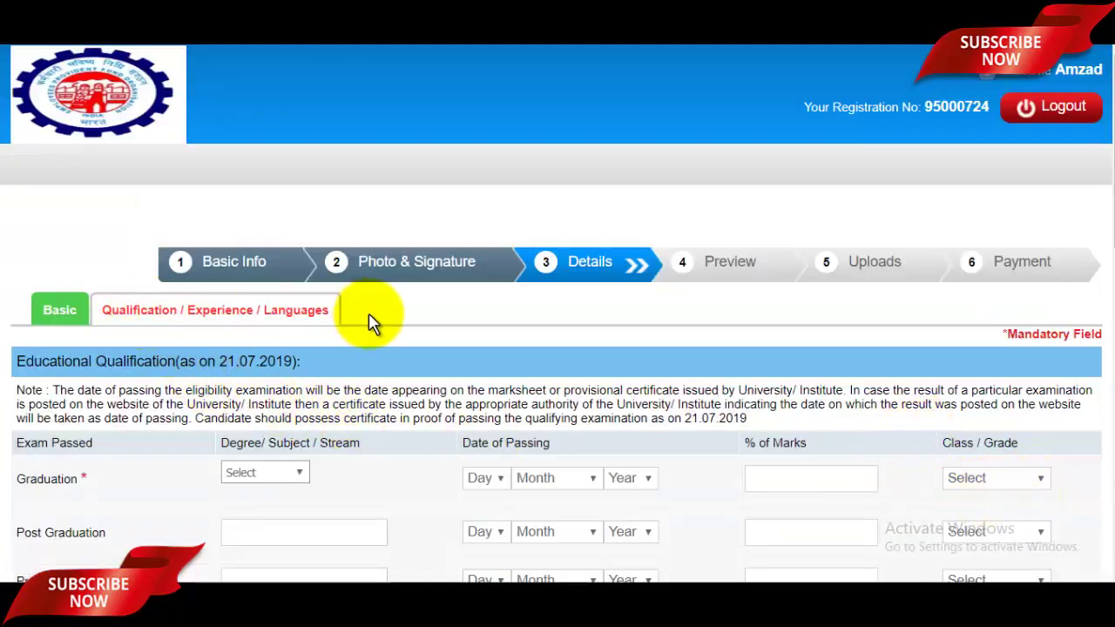
# Set Graduation stream to Arts with a passing date of 18 July 2015
pyautogui.scroll(-1, 1102, 213)
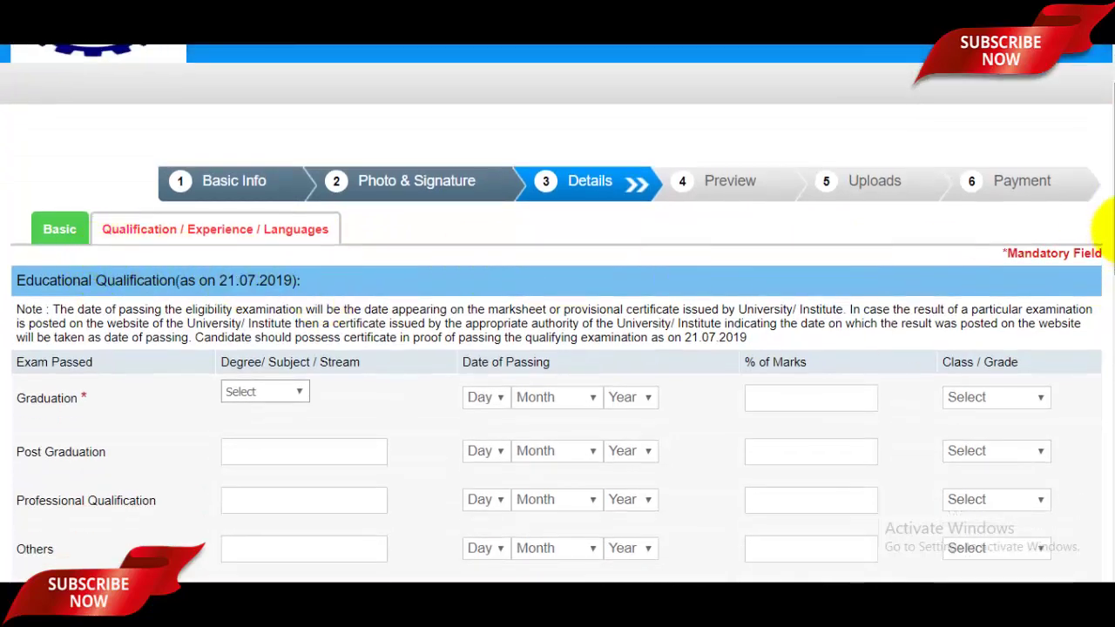
pyautogui.scroll(-2, 1109, 230)
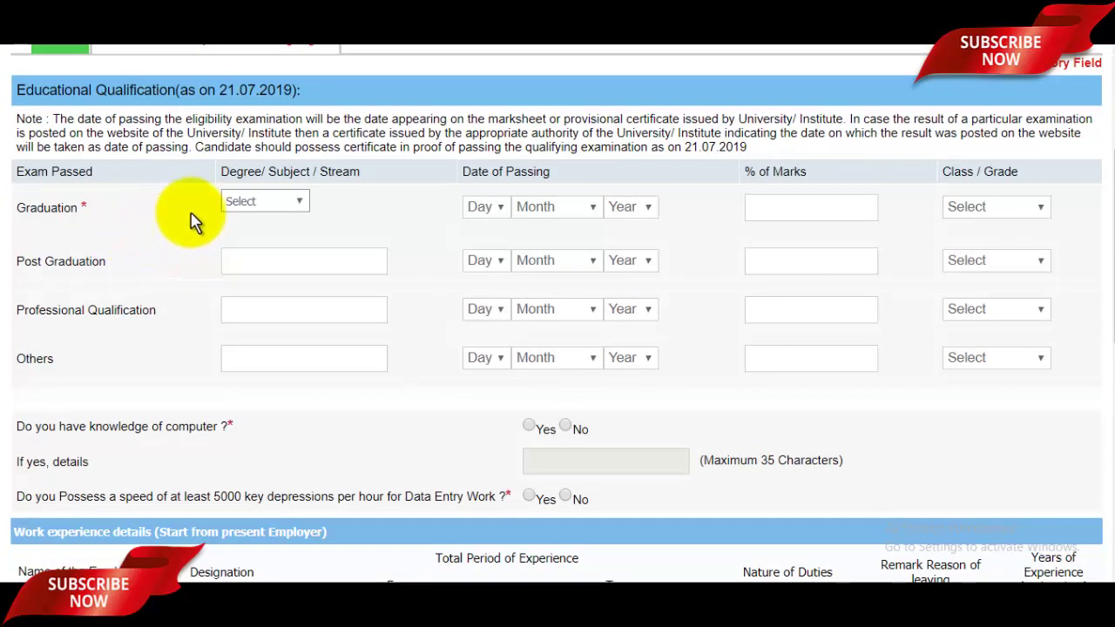
pyautogui.click(296, 203)
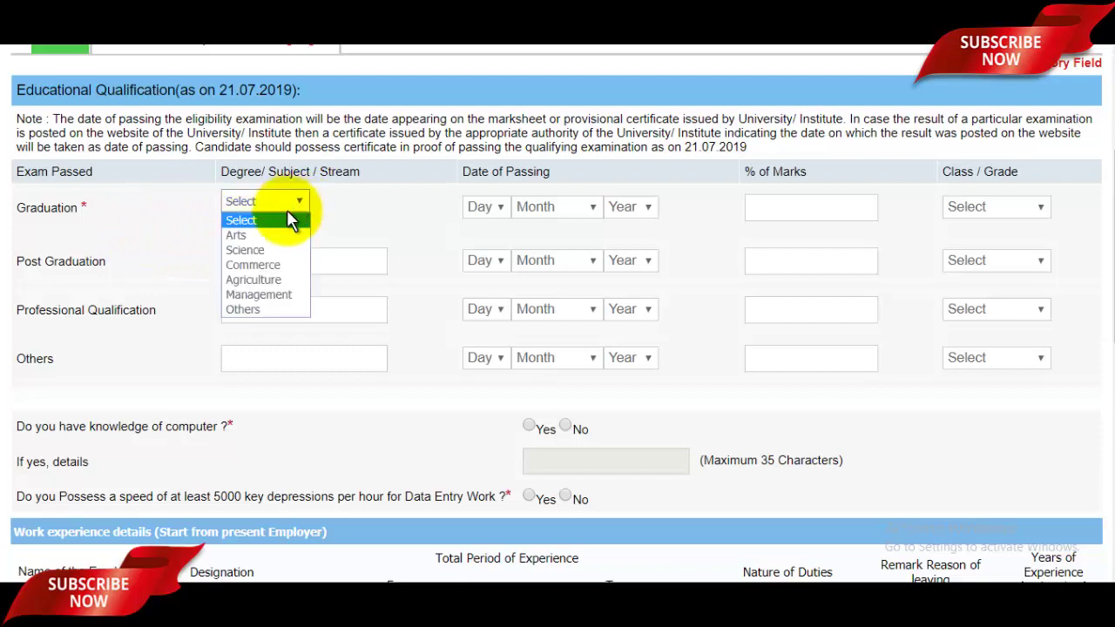
pyautogui.click(251, 237)
pyautogui.click(488, 209)
pyautogui.moveTo(506, 332); pyautogui.dragTo(508, 396)
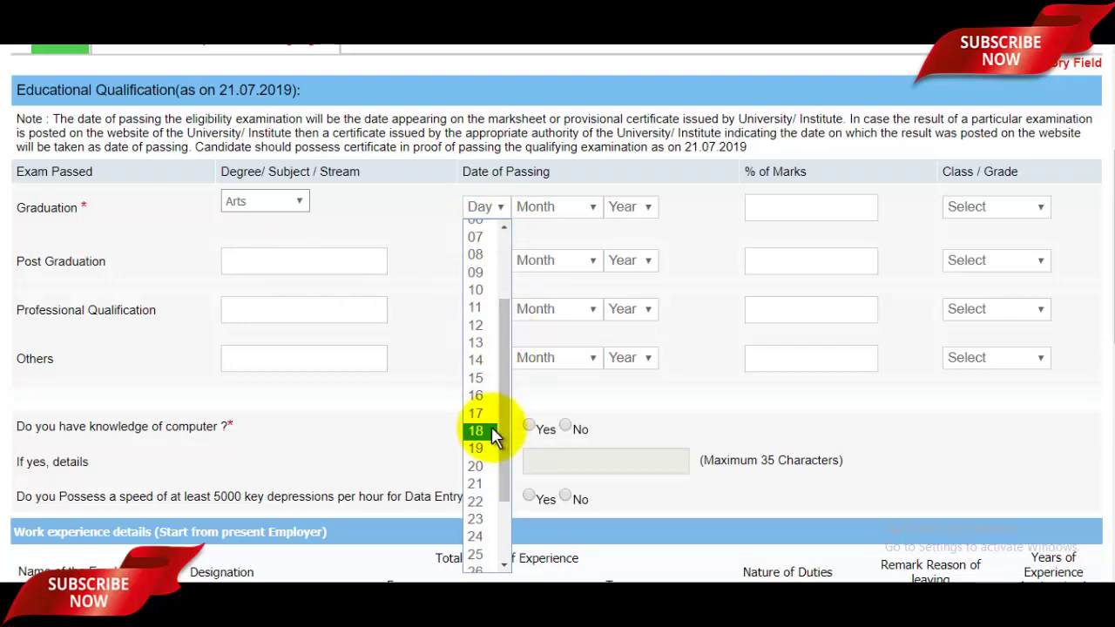
pyautogui.click(494, 433)
pyautogui.click(555, 213)
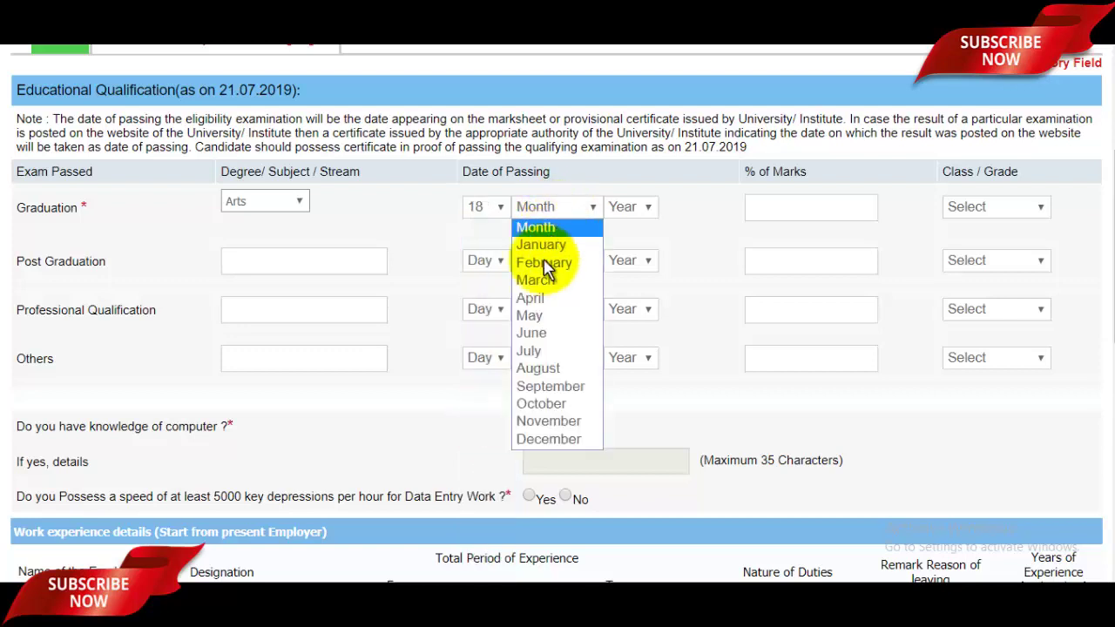
pyautogui.click(538, 344)
pyautogui.click(620, 206)
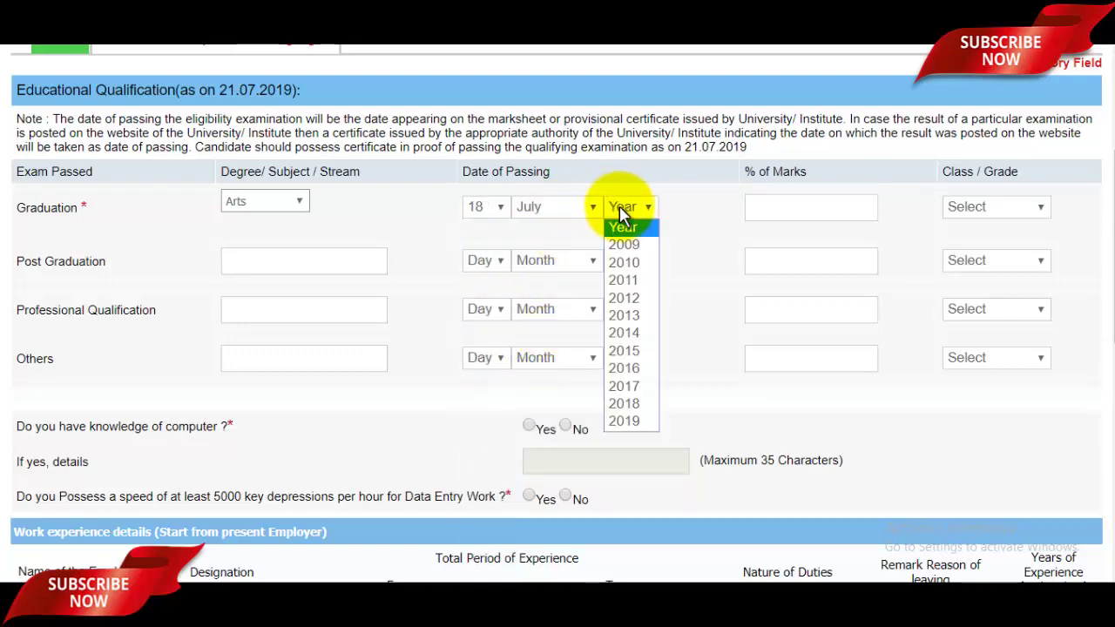
pyautogui.click(633, 352)
# Enter 76% marks and First Class for Graduation
pyautogui.click(801, 216)
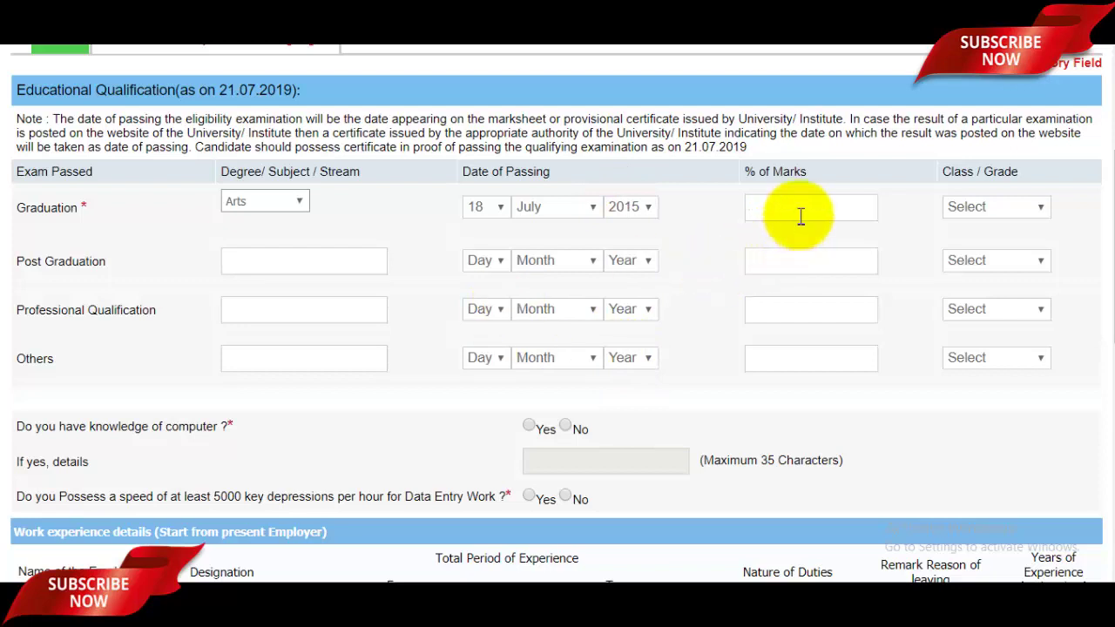
pyautogui.write('76')
pyautogui.click(998, 209)
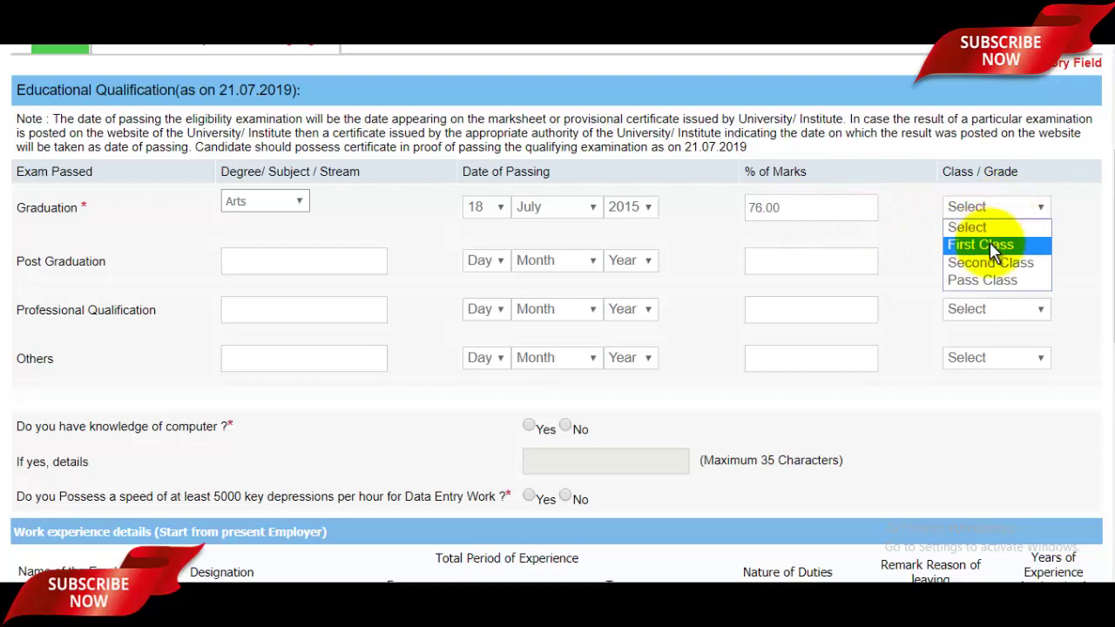
pyautogui.click(1004, 243)
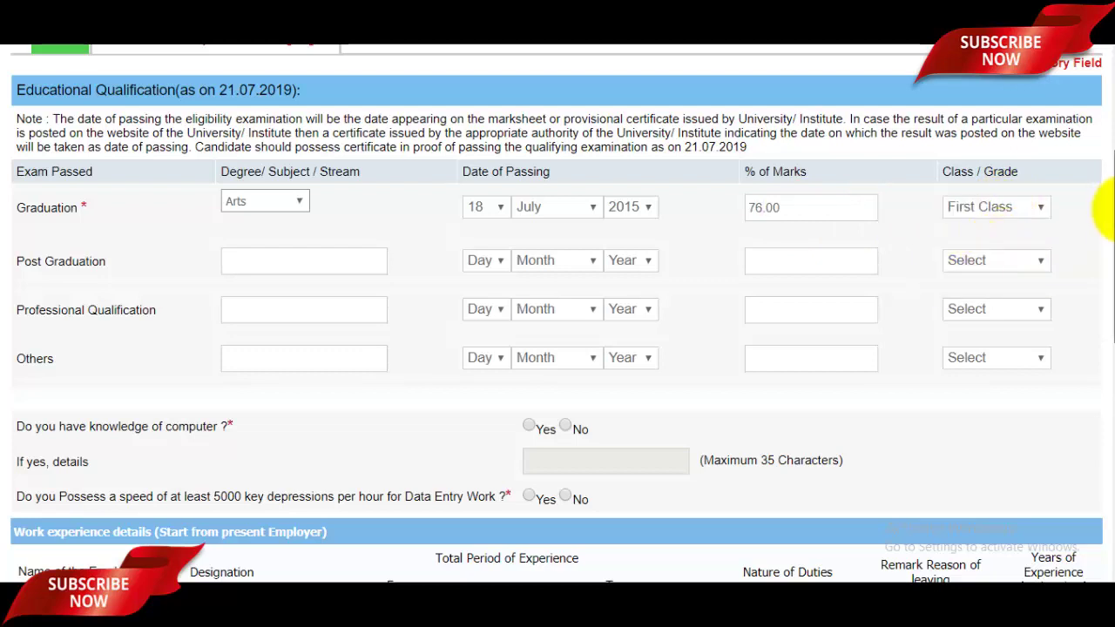
pyautogui.scroll(-1, 1102, 206)
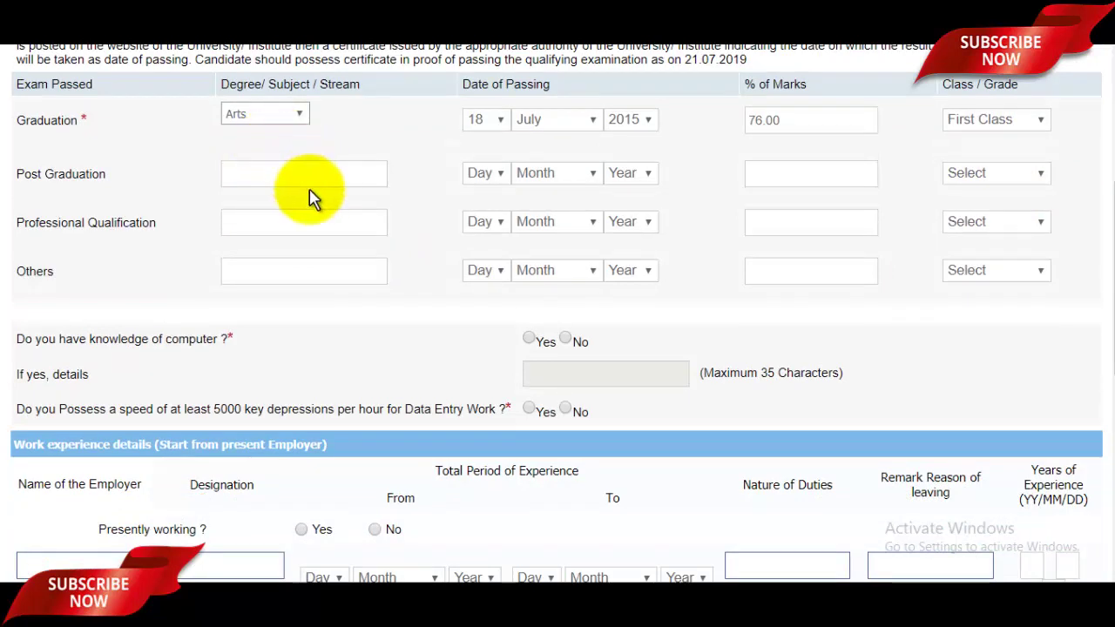
# Answer Yes to 'Do you have knowledge of computer?' and focus its details box
pyautogui.click(272, 218)
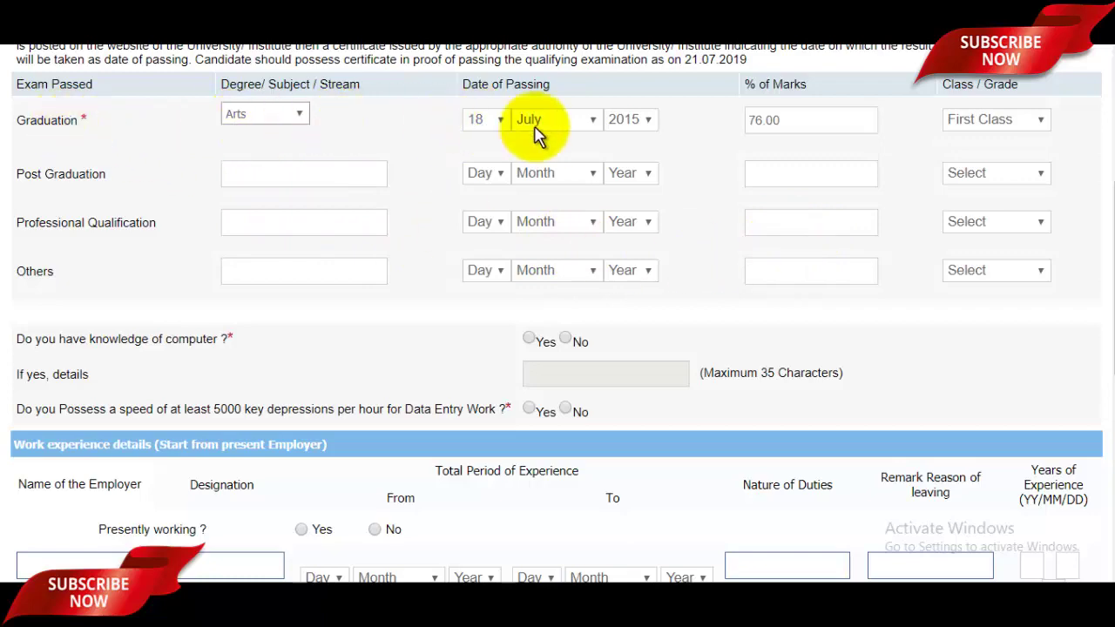
pyautogui.scroll(-4, 1102, 225)
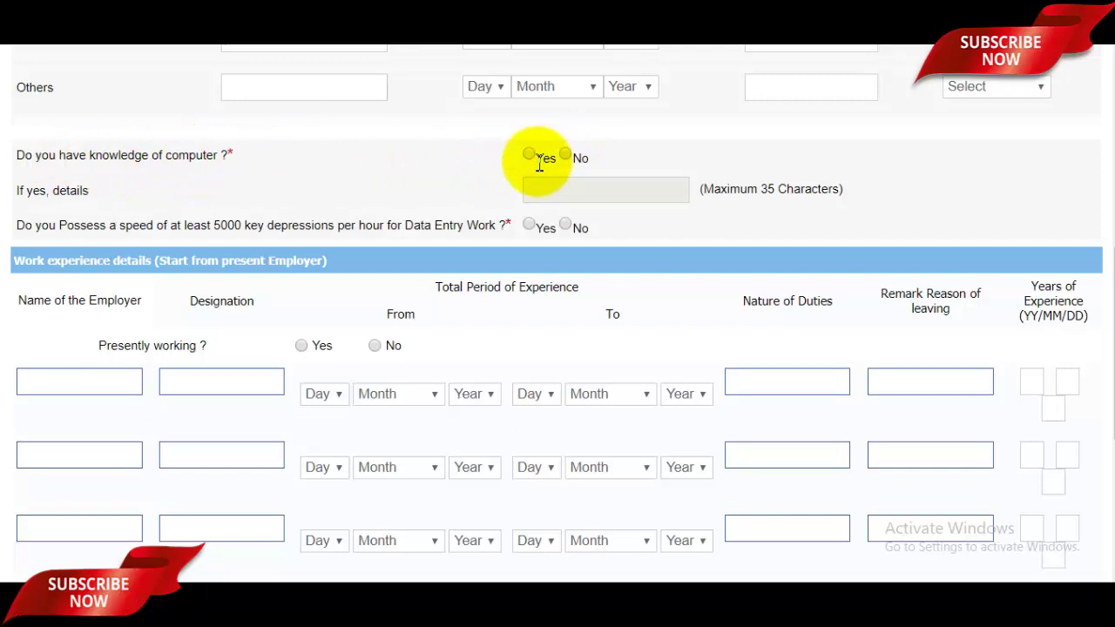
pyautogui.click(567, 154)
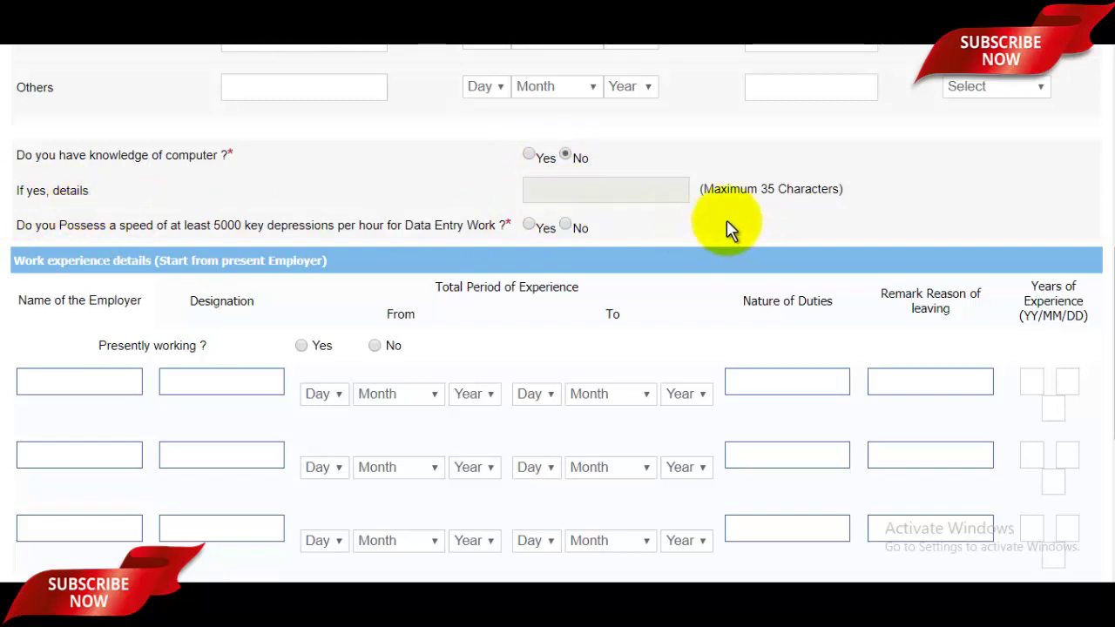
pyautogui.click(530, 154)
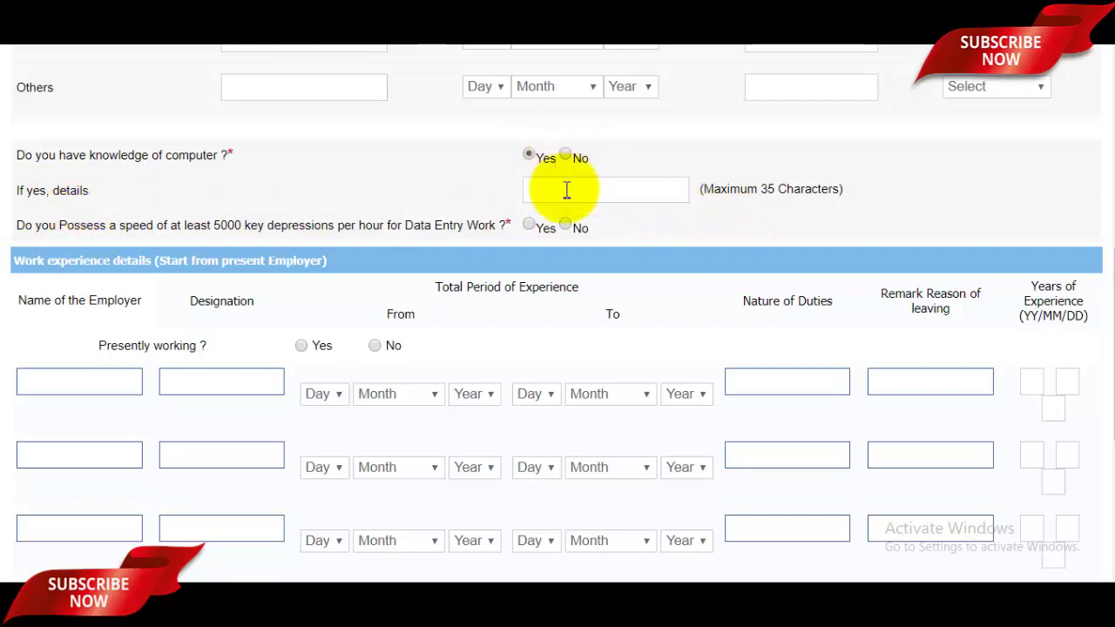
pyautogui.click(603, 200)
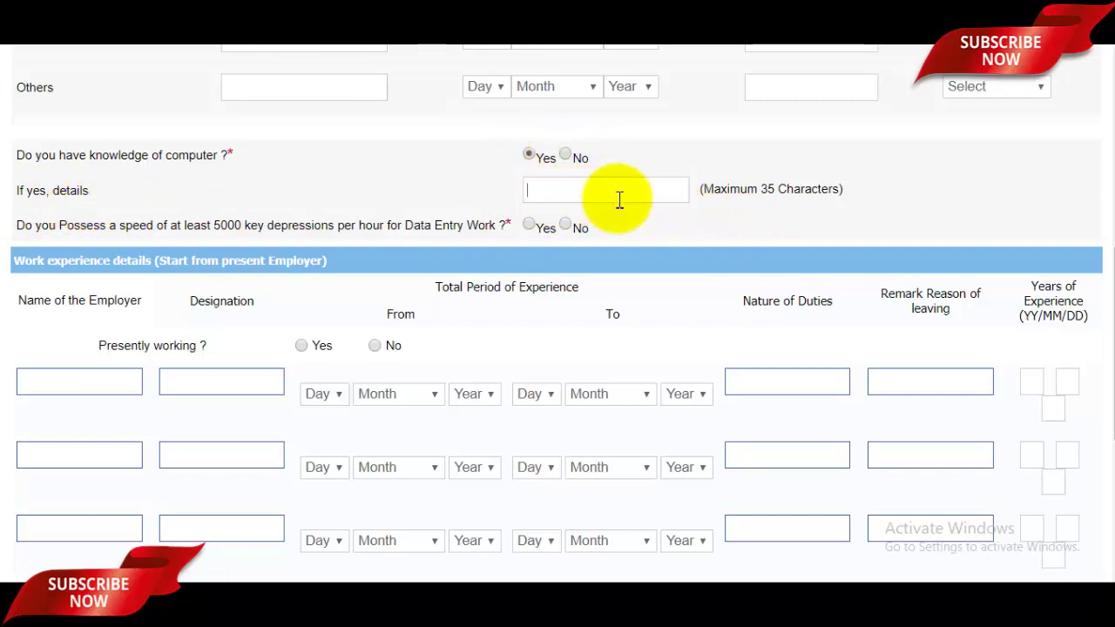